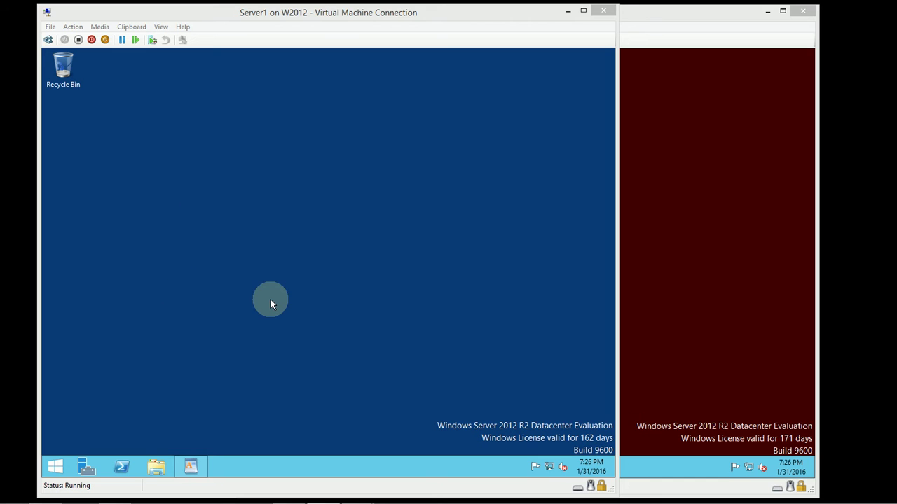
Create a new folder named 'Accounting Files' in the root of Local Disk (C:).
click(156, 467)
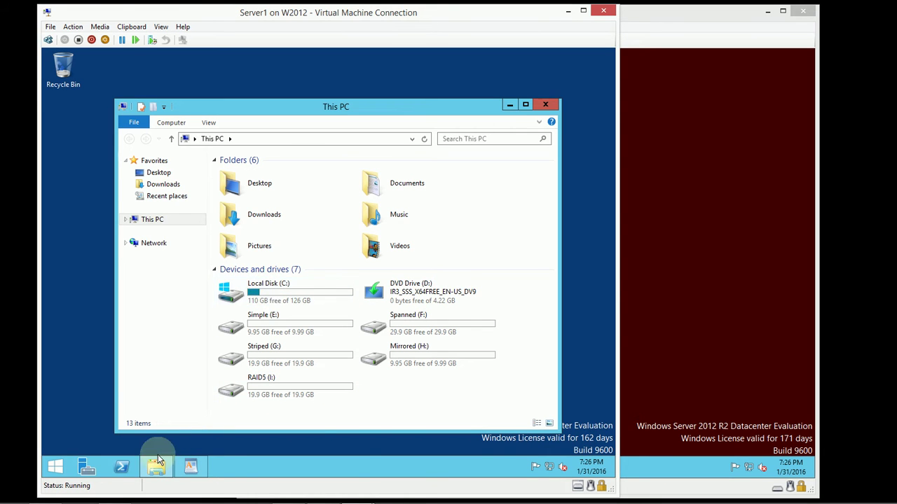
double_click(266, 296)
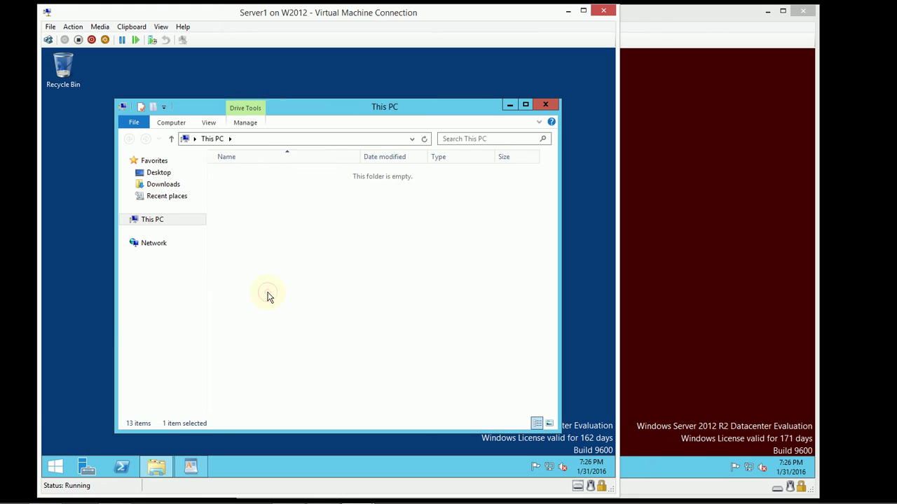
right_click(260, 316)
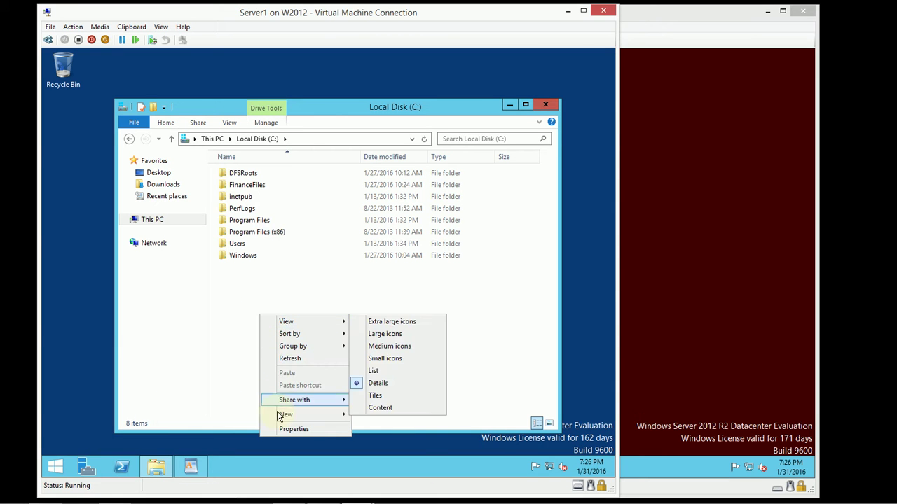
mouse_move(286, 414)
click(387, 340)
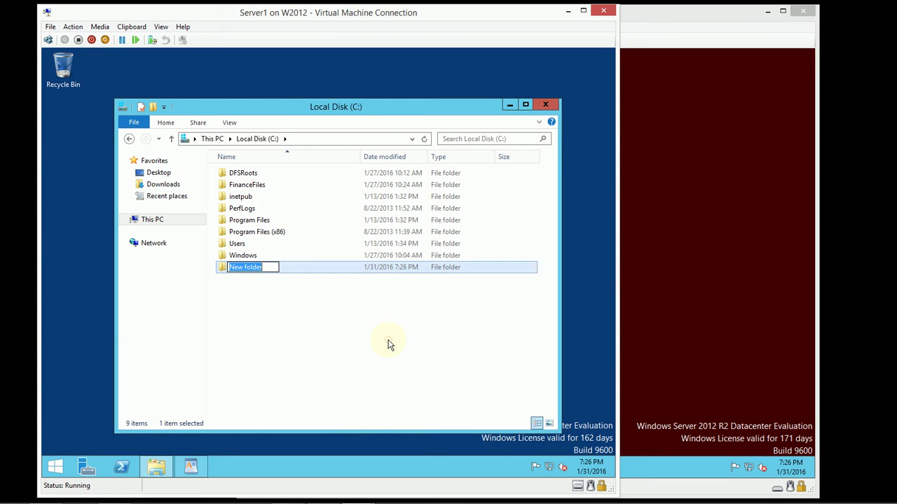
text(Accounting Files)
key(Return)
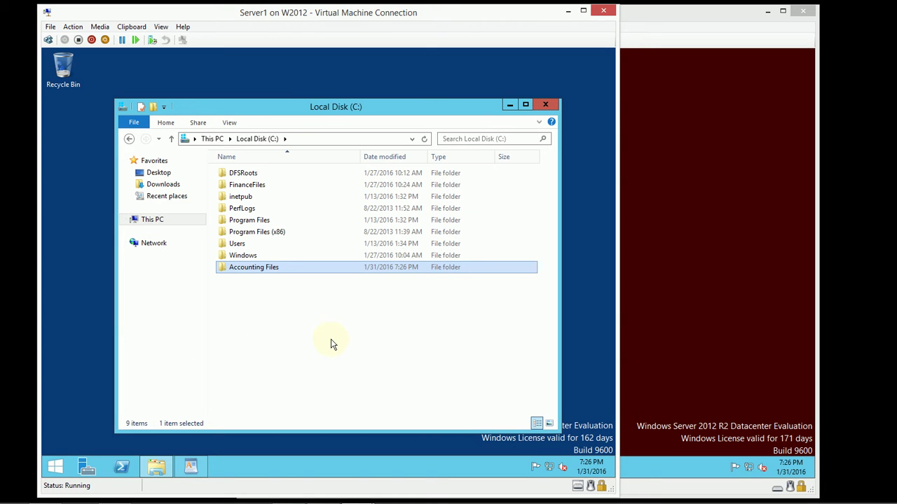
click(696, 344)
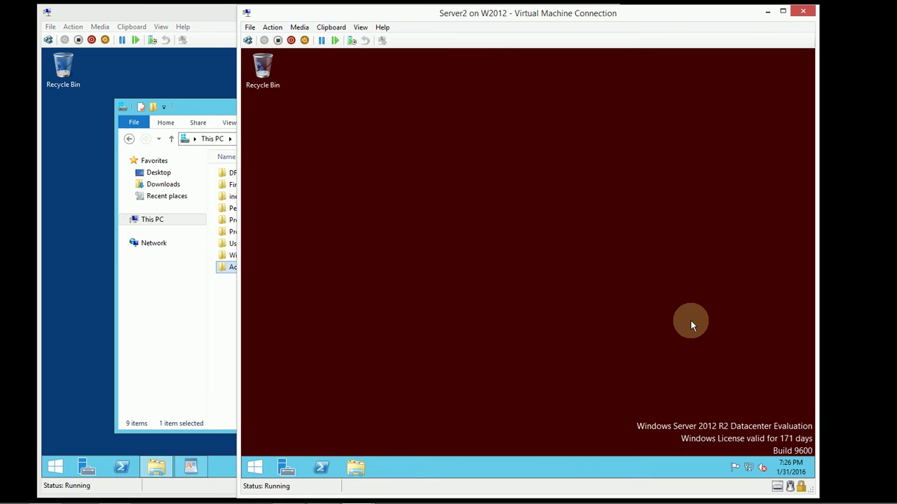
click(156, 362)
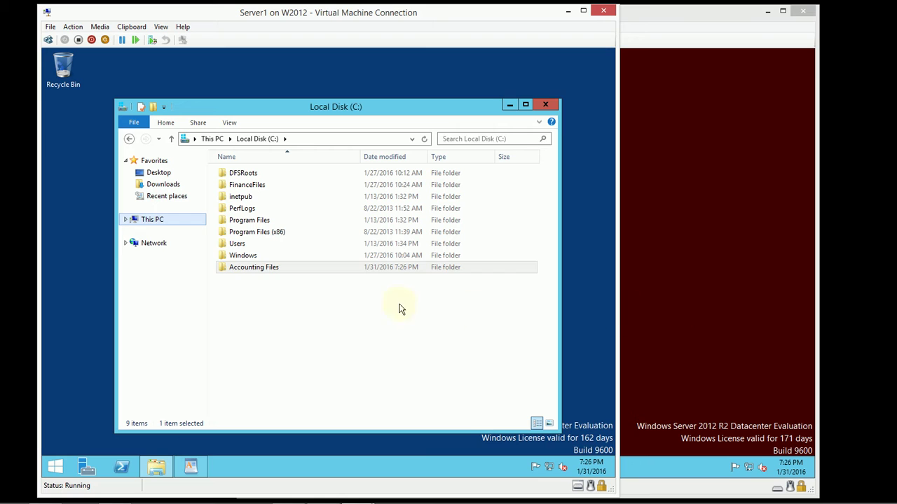
Open the Properties dialog of the Accounting Files folder on C:.
click(256, 268)
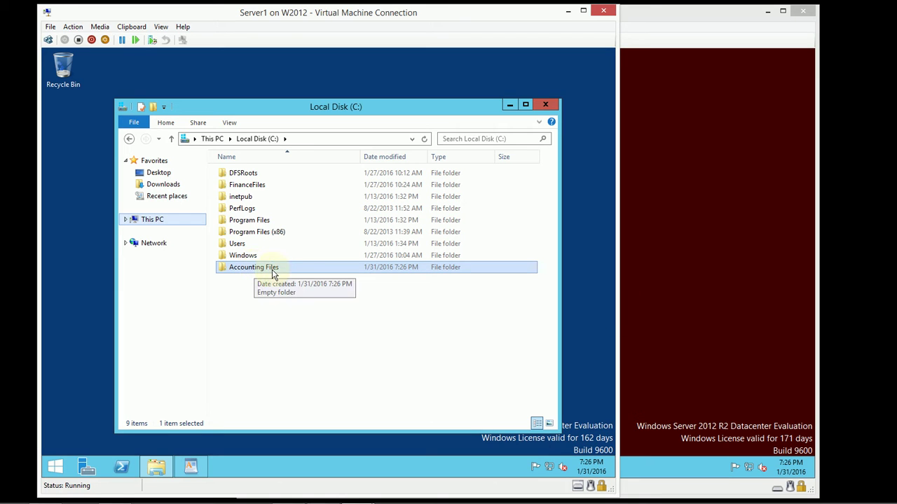
right_click(277, 272)
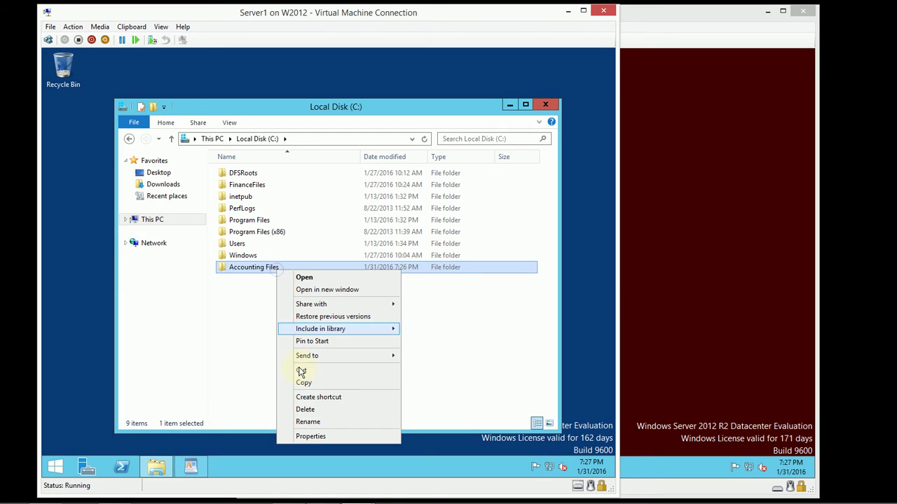
click(327, 437)
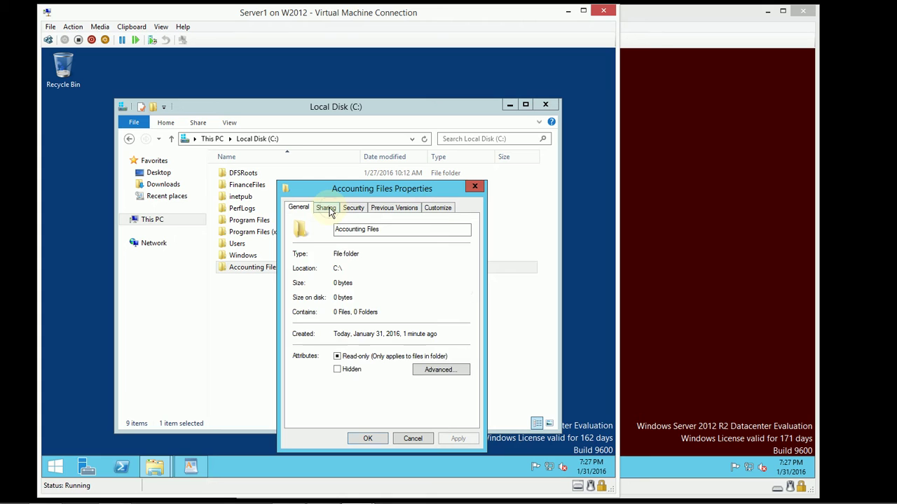
Bring up the Advanced Sharing dialog from the Accounting Files folder's Sharing tab.
click(331, 213)
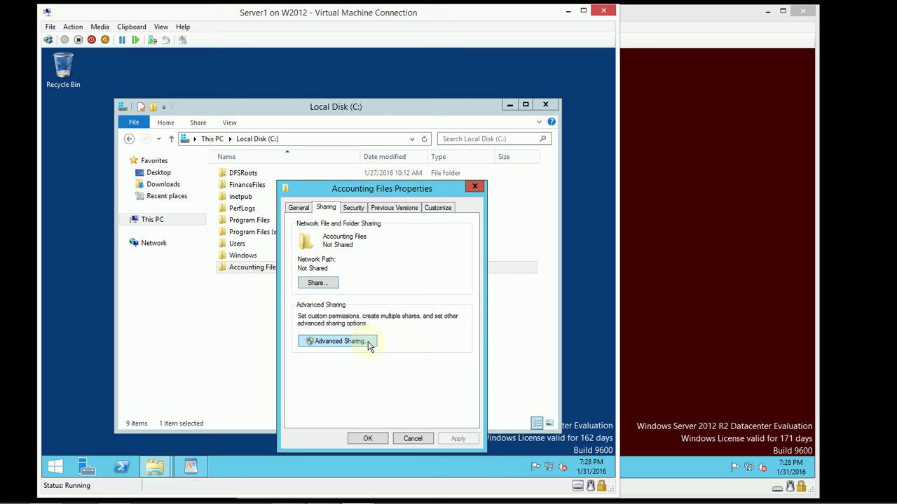
click(368, 343)
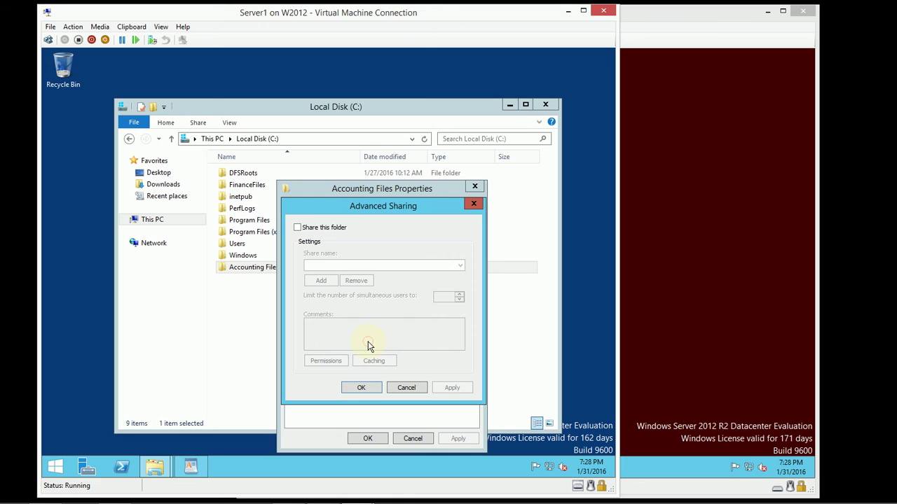
Enable 'Share this folder' and change the share name to 'AccountingFiles' without the space.
click(297, 228)
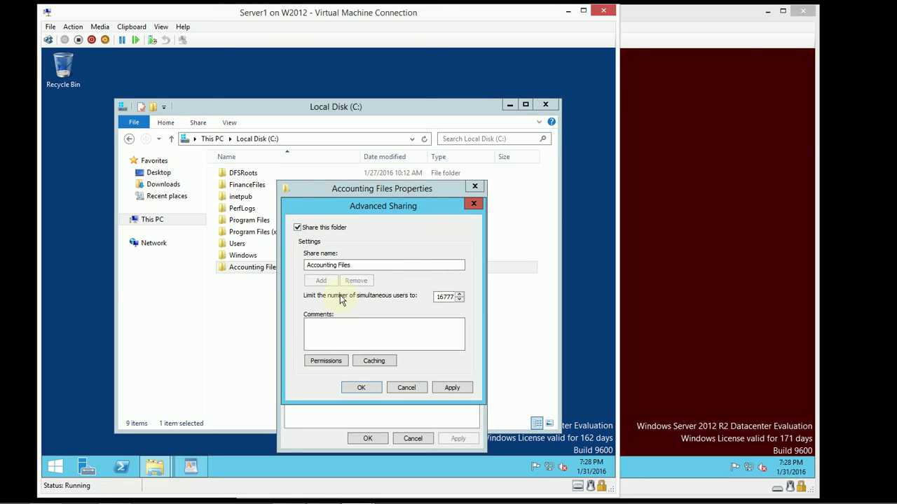
click(340, 265)
key(BackSpace)
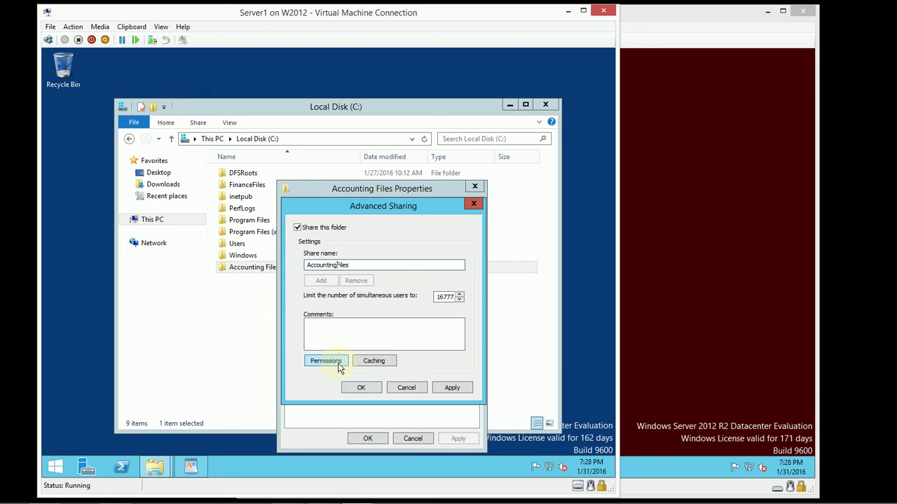
Open Permissions for AccountingFiles, showing Everyone with Read access.
click(339, 369)
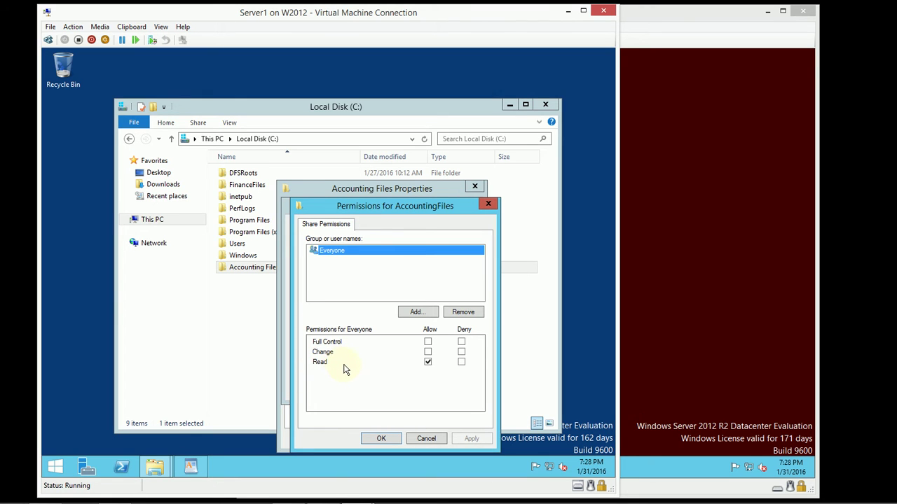
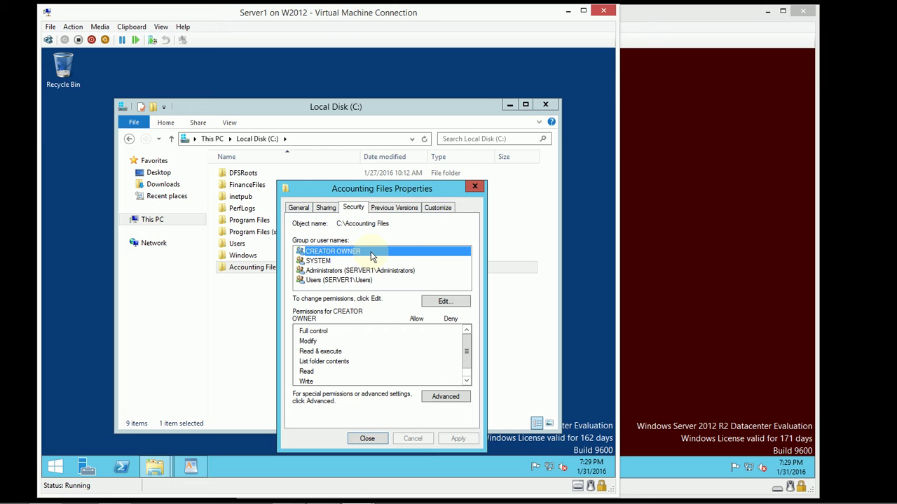
click(323, 261)
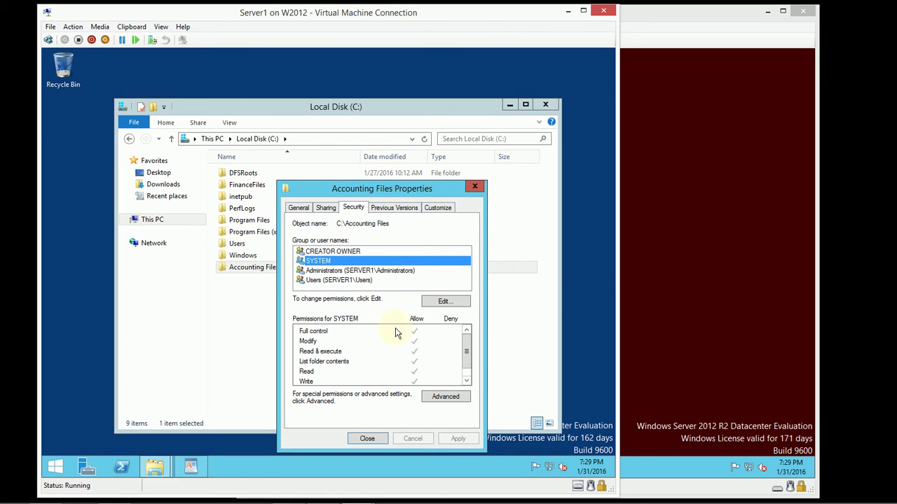
click(378, 271)
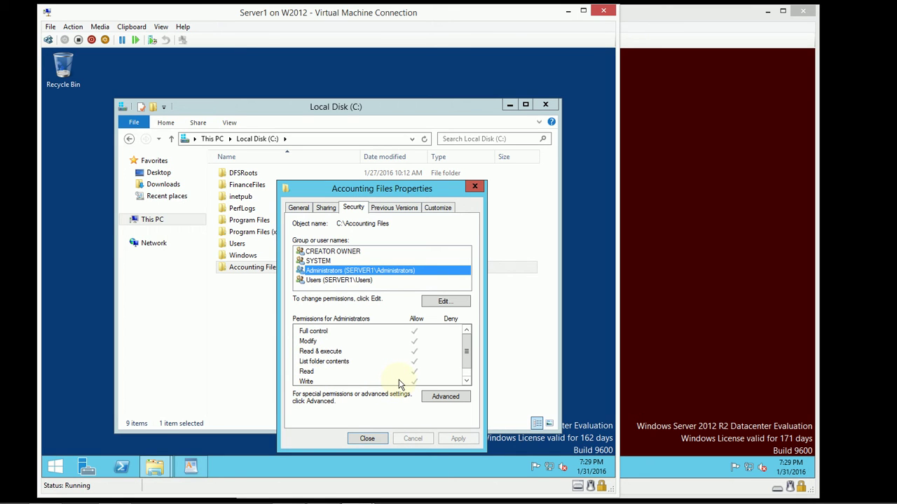
click(334, 280)
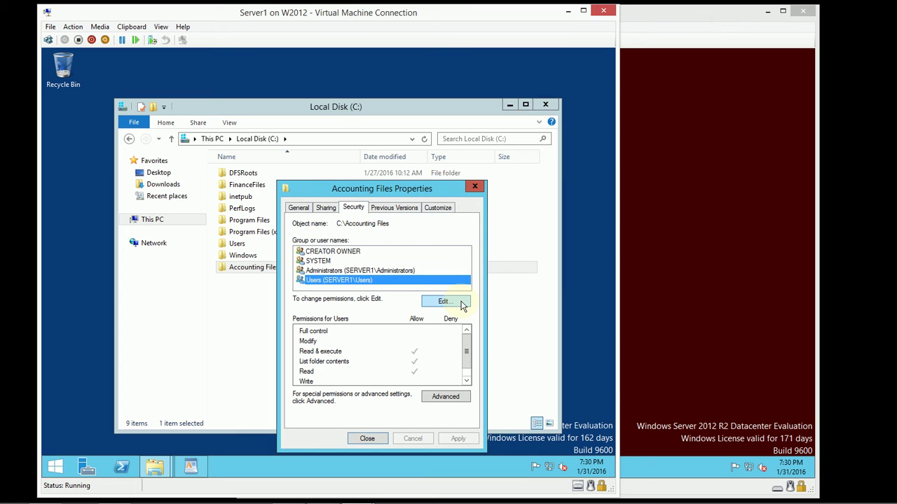
click(445, 301)
click(373, 298)
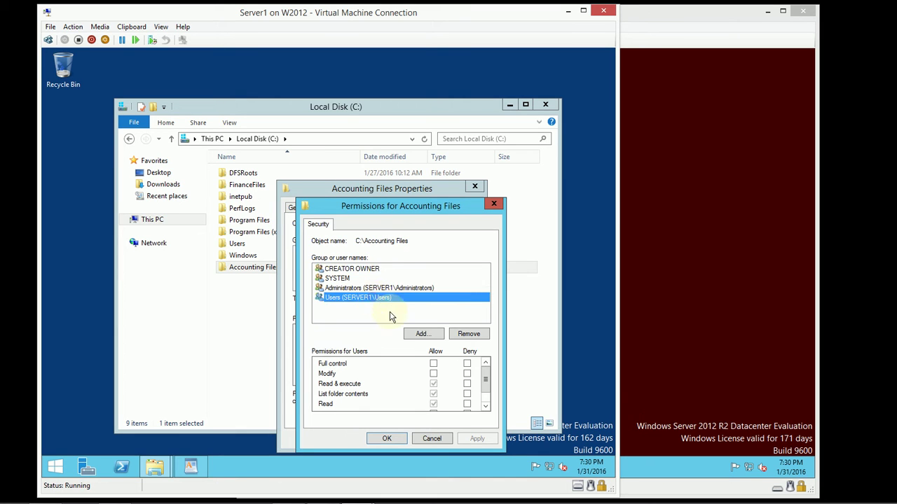
click(470, 335)
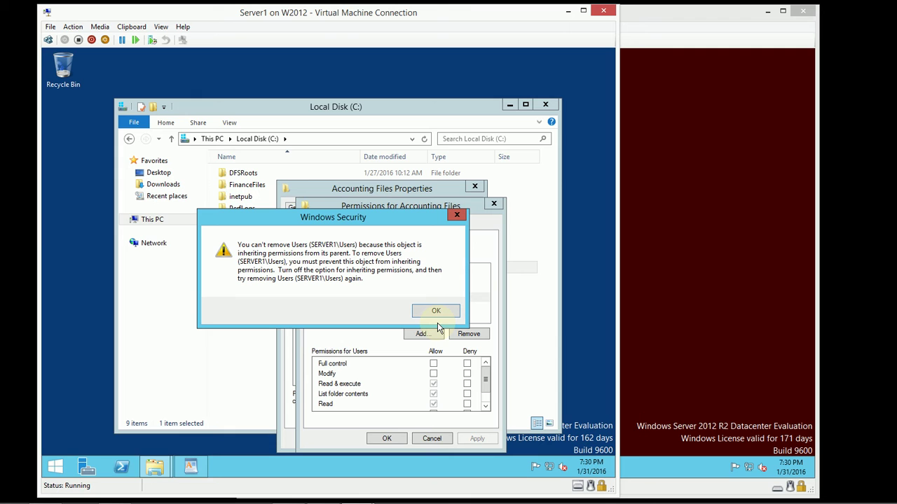
click(434, 313)
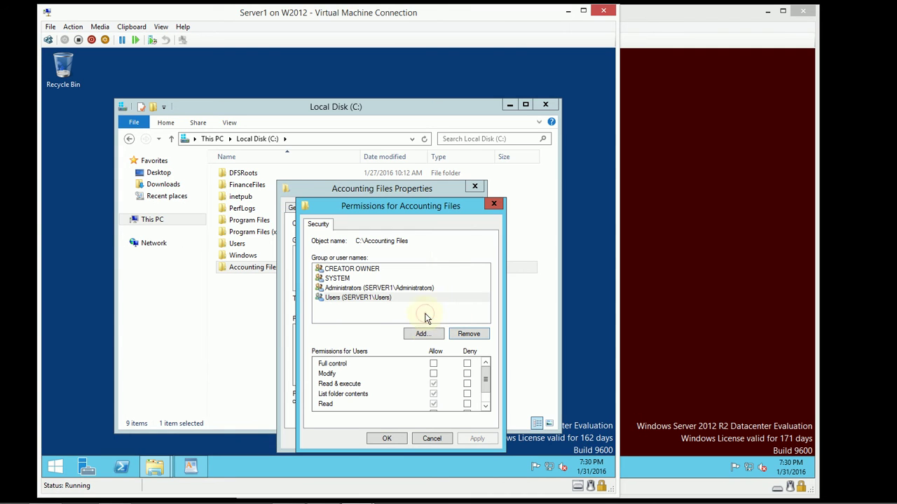
click(389, 439)
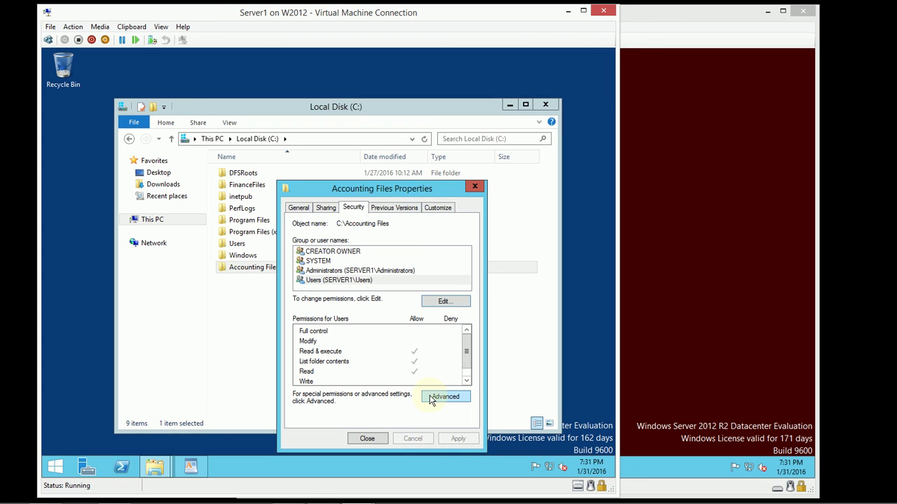
Disable inheritance on Accounting Files, converting inherited permissions into explicit entries.
click(430, 398)
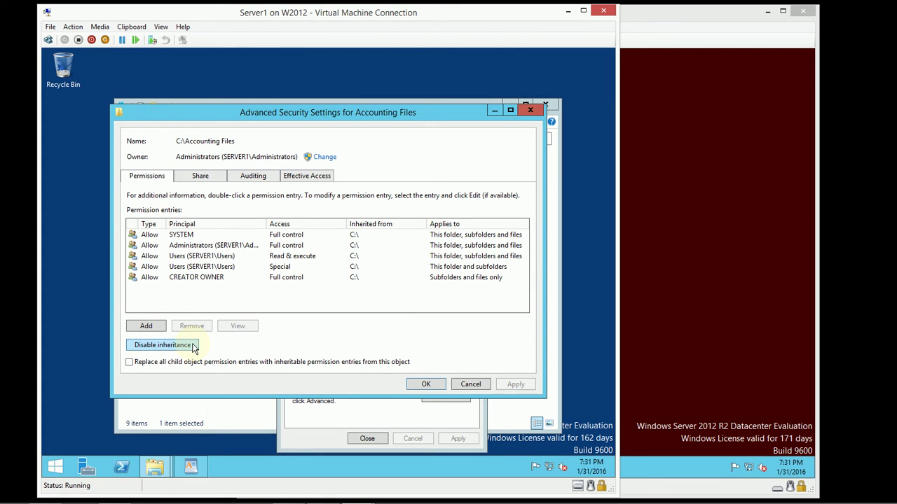
click(195, 349)
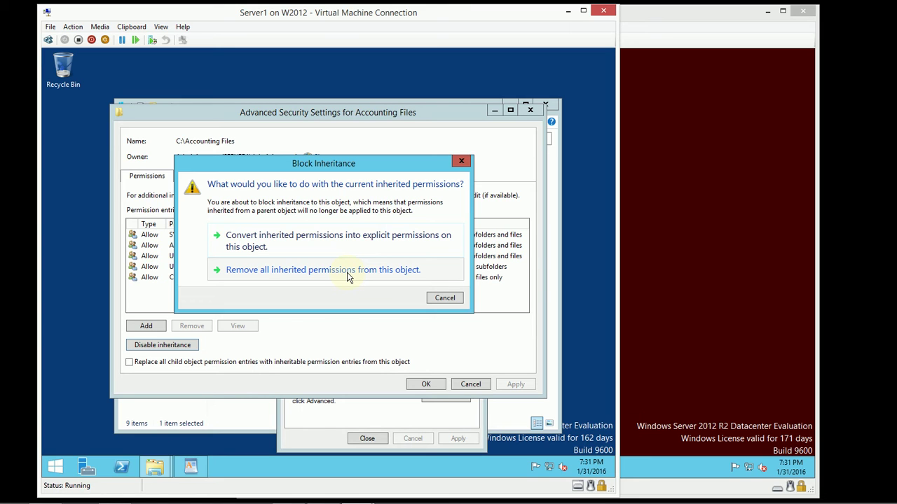
click(280, 243)
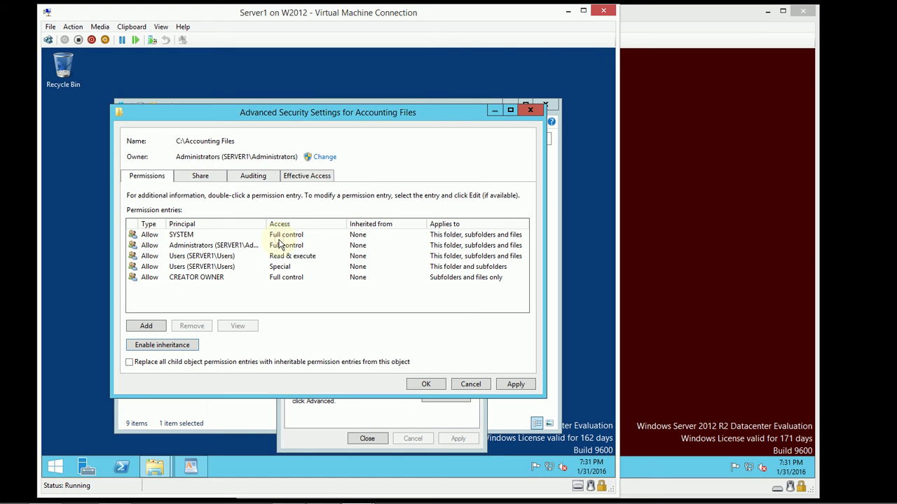
click(424, 384)
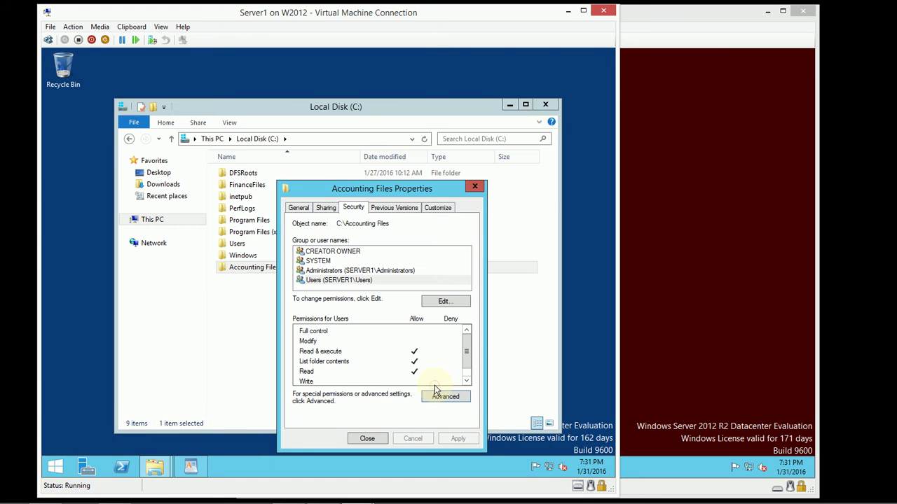
Remove Users from Accounting Files' permissions, leaving CREATOR OWNER, SYSTEM and Administrators, then close Properties.
click(326, 280)
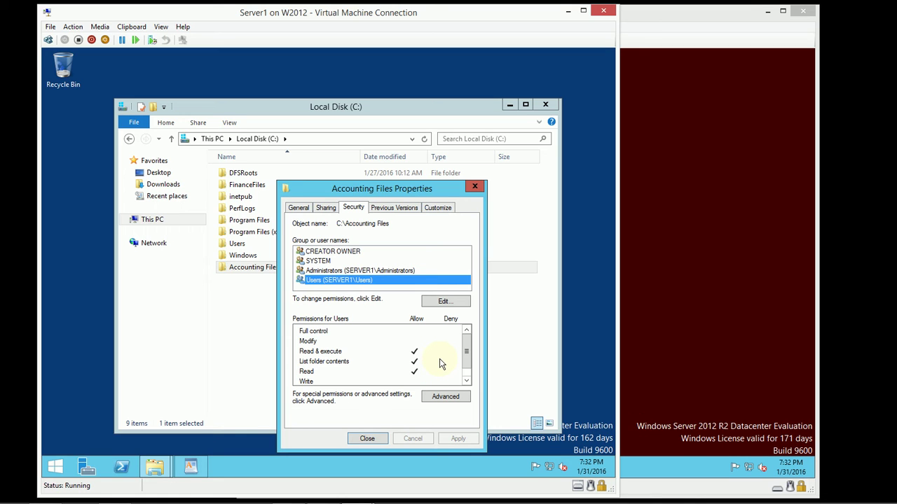
click(433, 307)
click(349, 297)
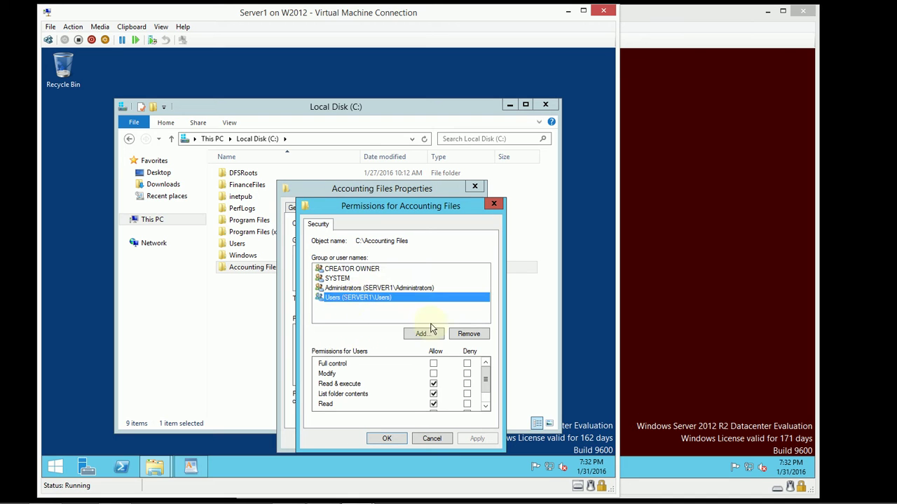
click(468, 334)
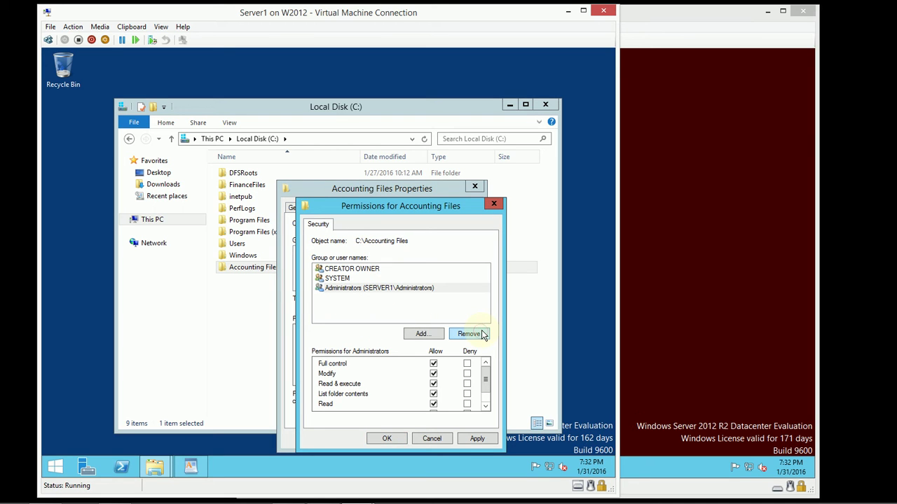
click(346, 290)
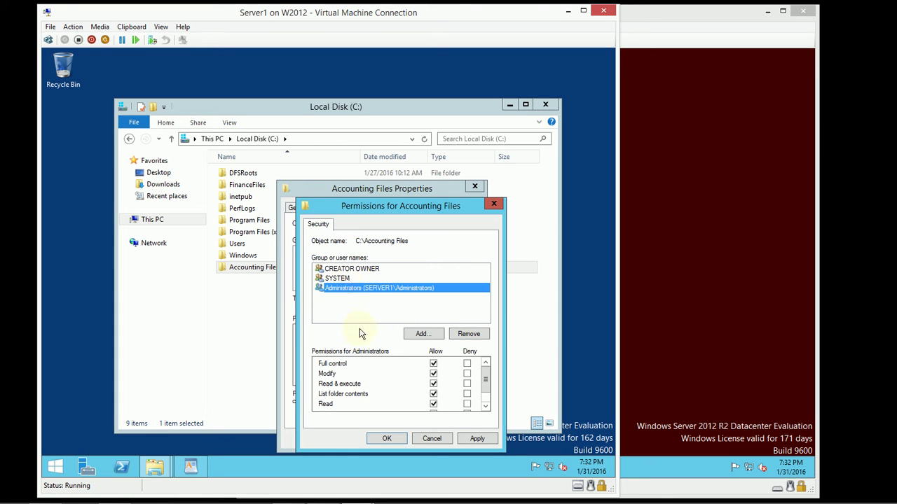
click(383, 443)
click(377, 440)
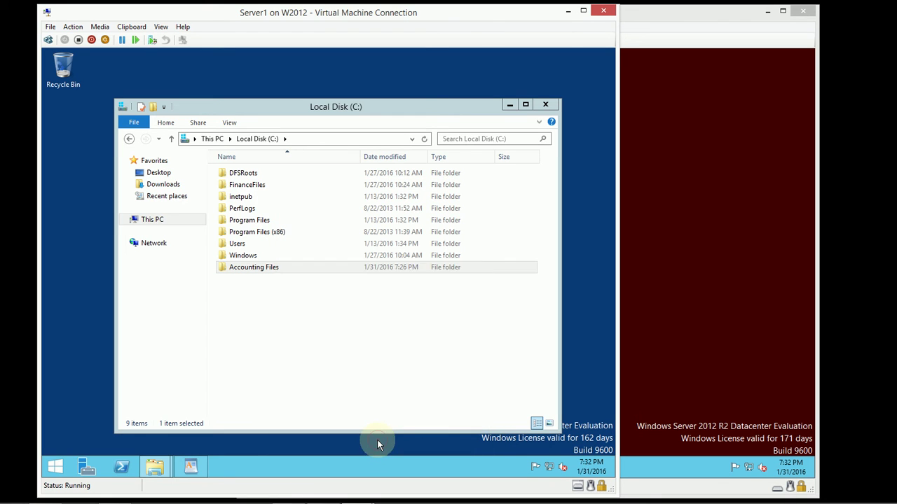
On Server2, browse File Explorer to the \\server1\accountingfiles share.
click(334, 346)
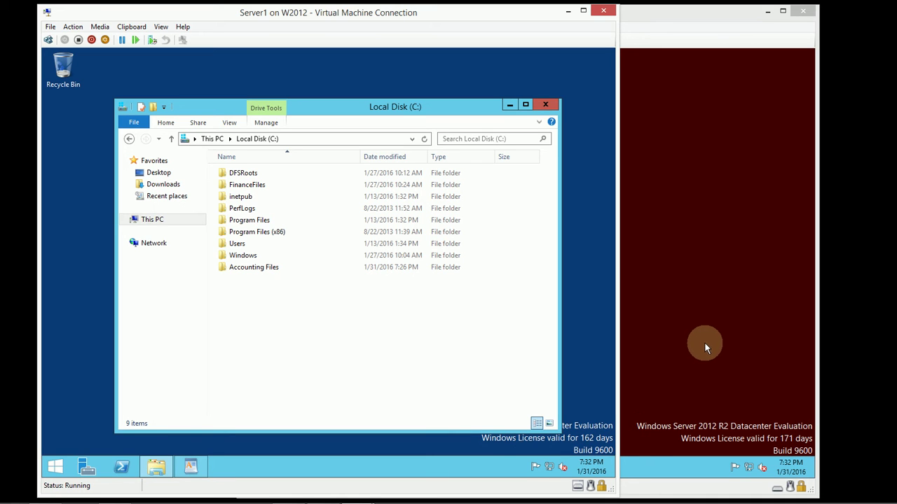
click(719, 271)
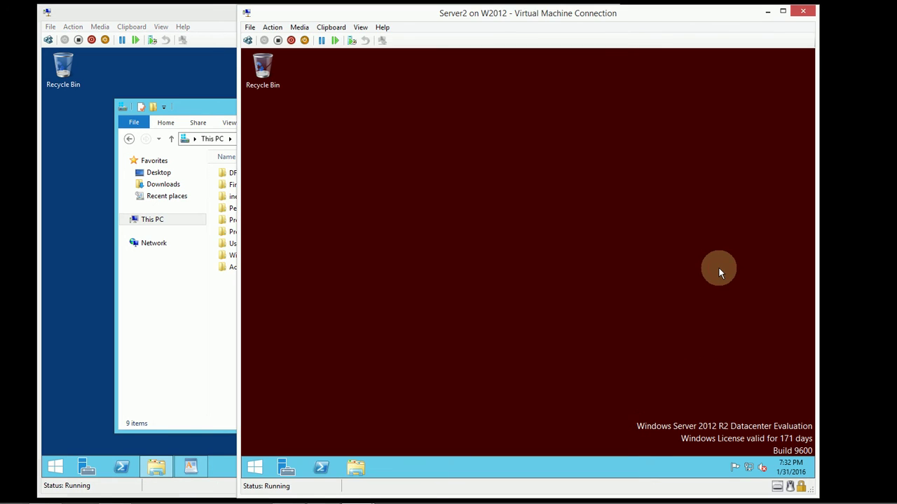
click(352, 470)
click(484, 132)
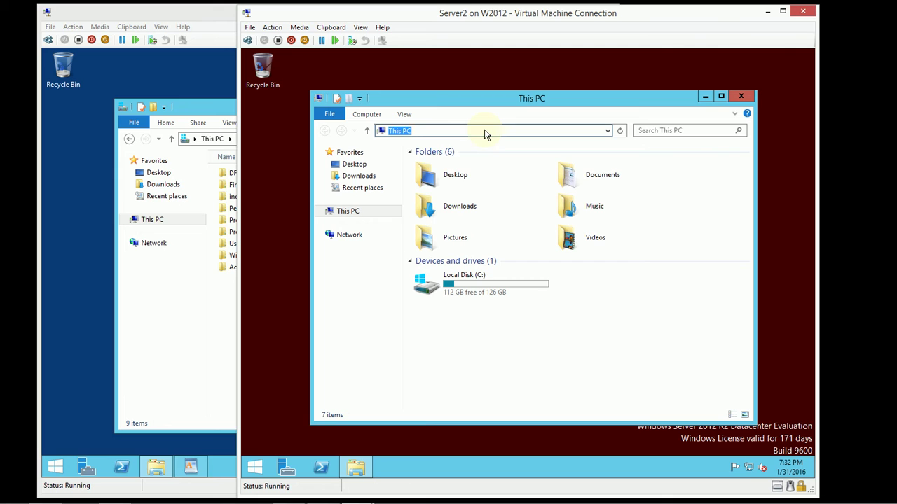
text(\\)
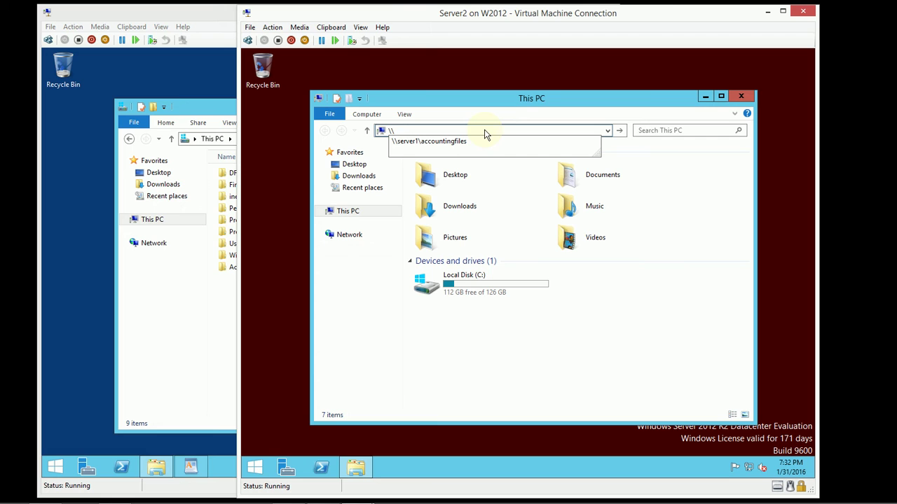
text(server1)
text(\accounti)
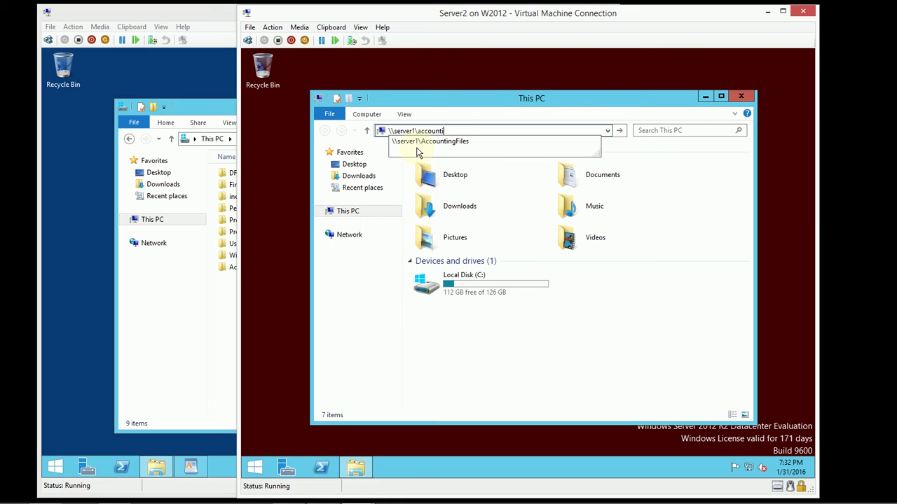
text(ngfiles)
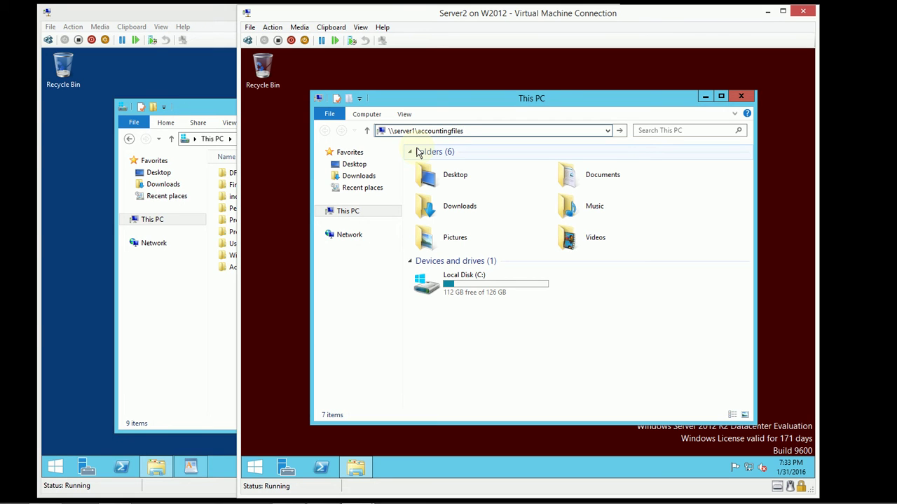
key(Return)
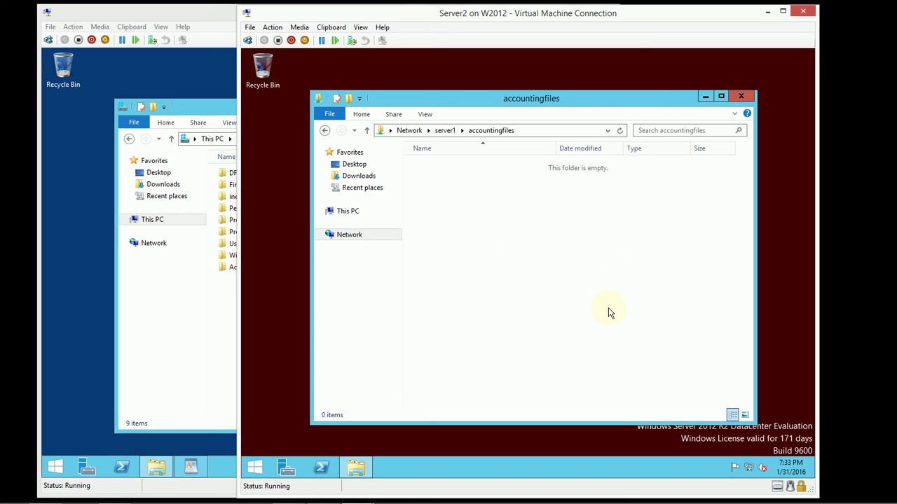
Try creating a new text document in the empty share, which is denied.
right_click(508, 252)
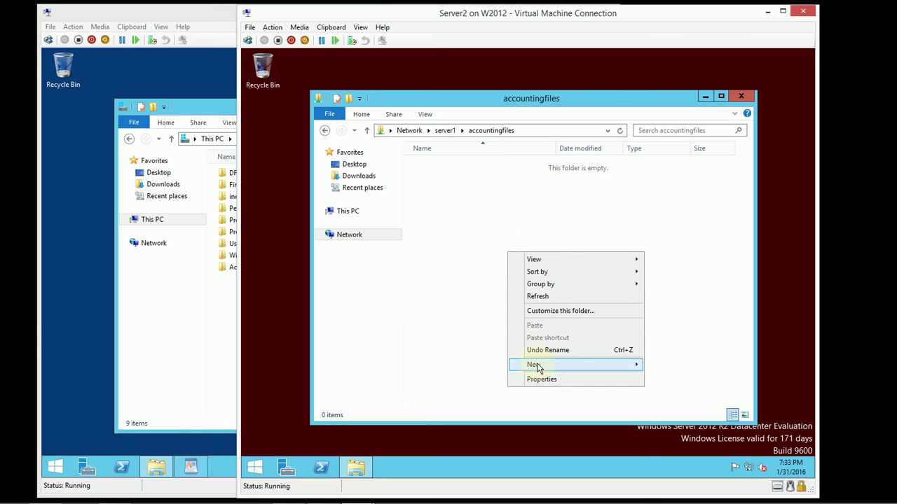
mouse_move(537, 365)
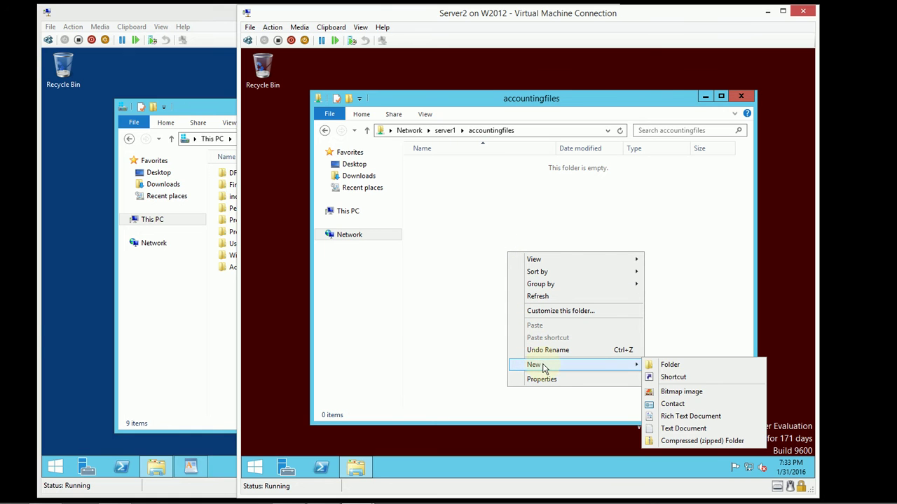
click(678, 428)
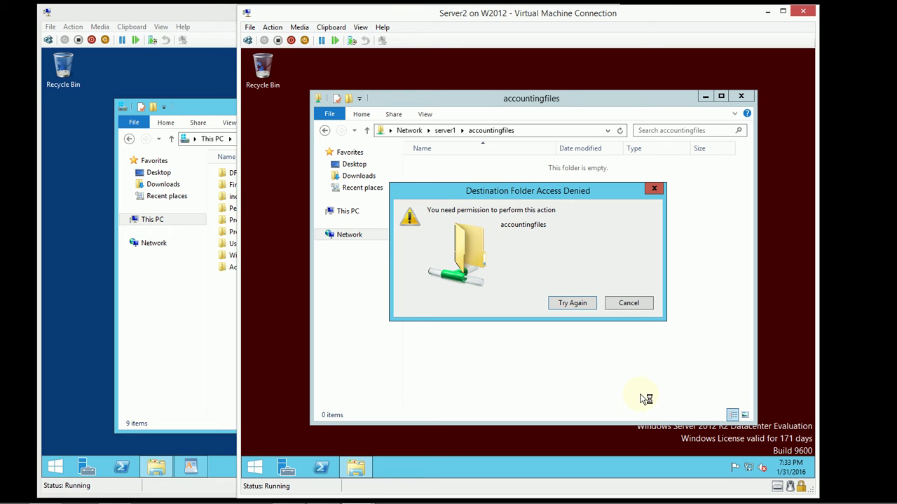
On Server1, open the share permissions of the Accounting Files folder via Advanced Sharing.
click(220, 324)
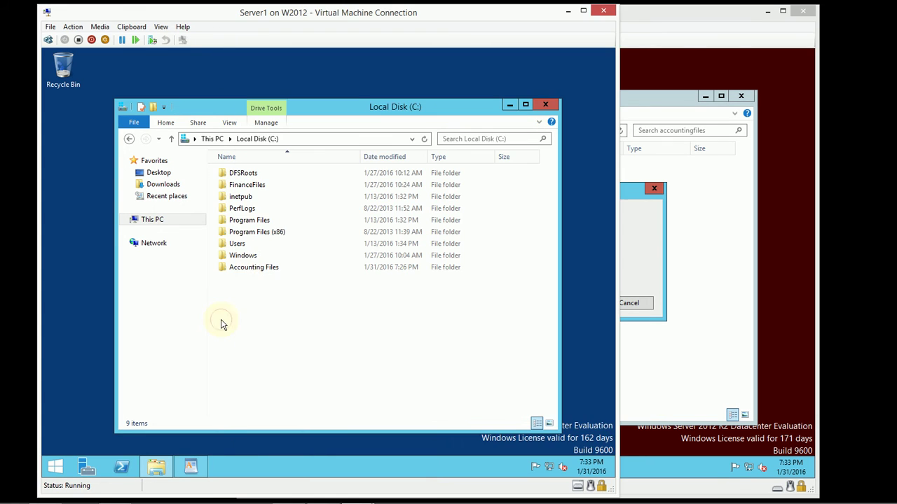
click(248, 272)
right_click(247, 272)
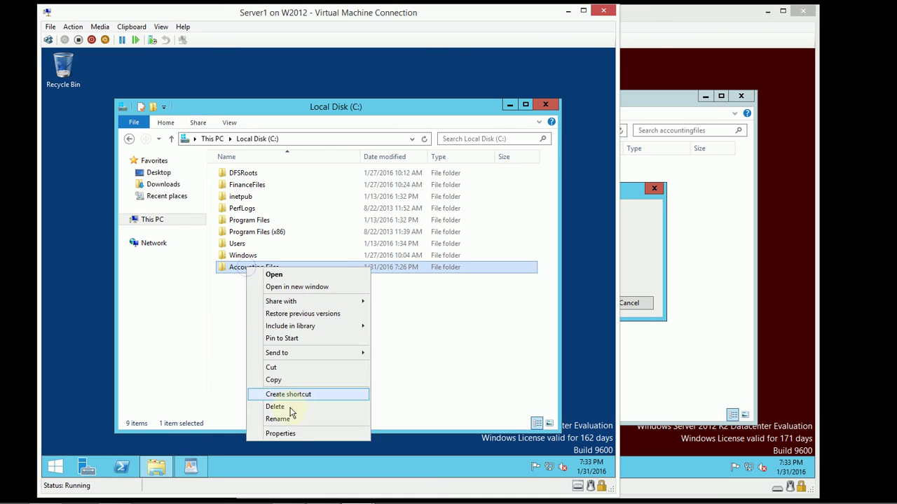
click(280, 433)
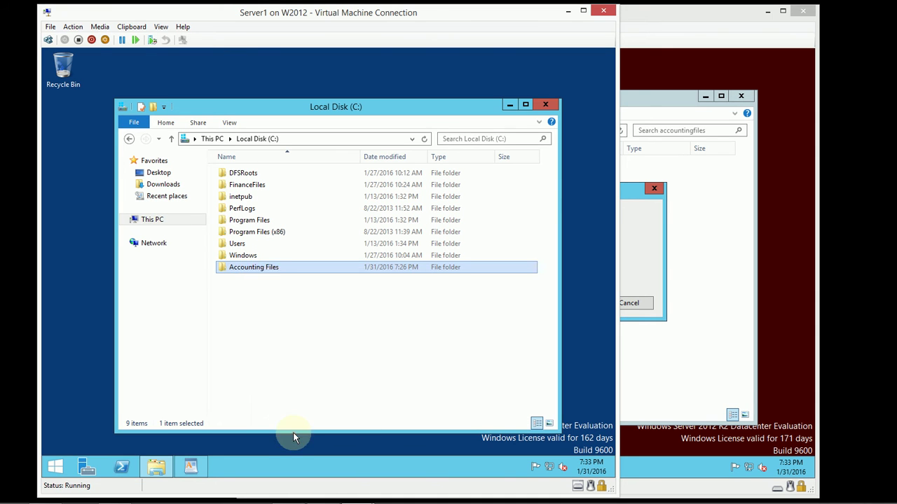
click(296, 208)
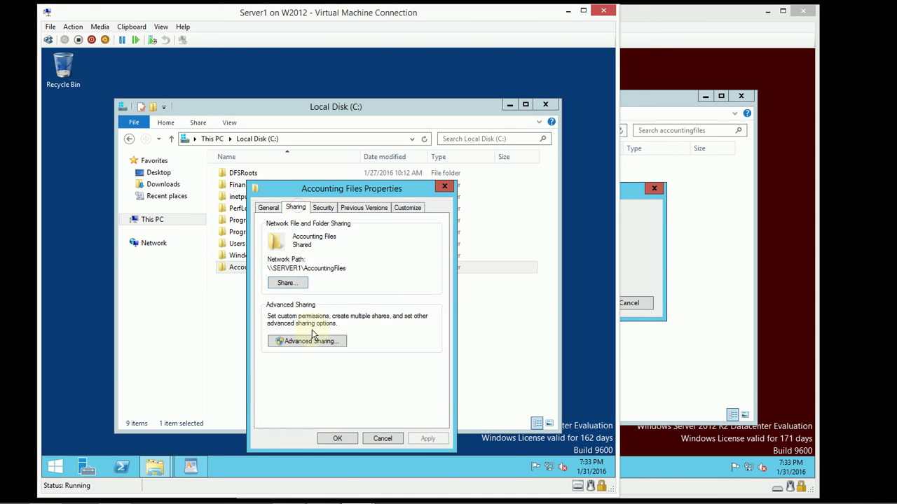
click(311, 341)
click(299, 363)
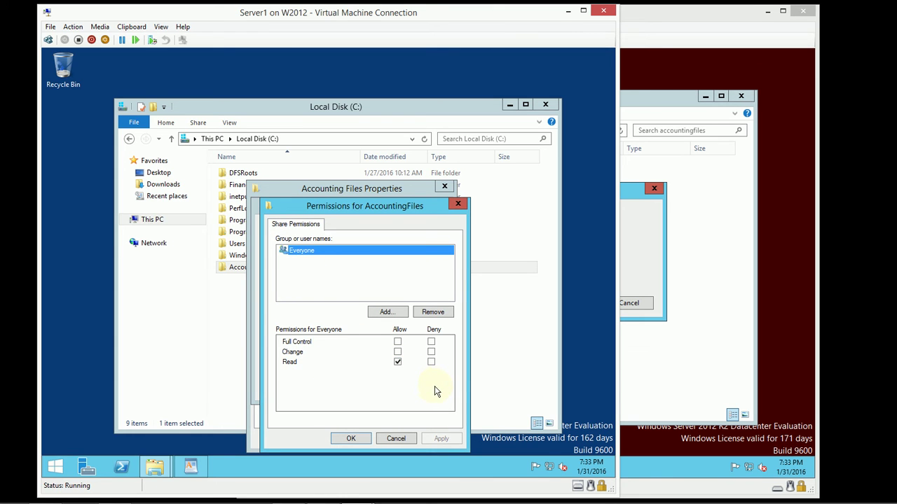
Cancel the share dialogs without changes and show the folder's Security tab.
click(395, 439)
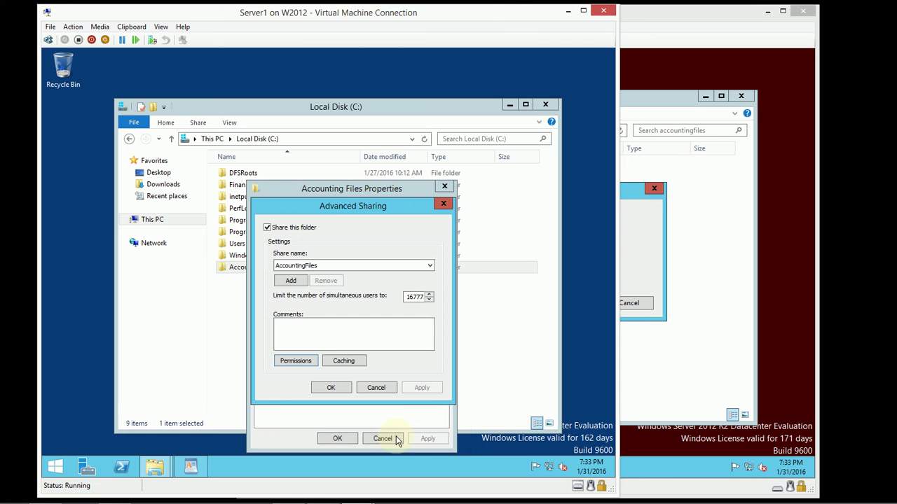
click(366, 387)
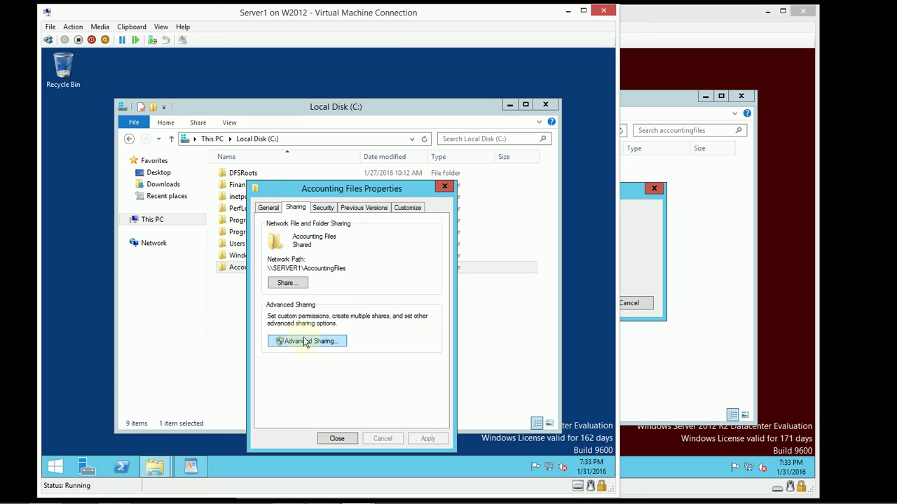
click(322, 208)
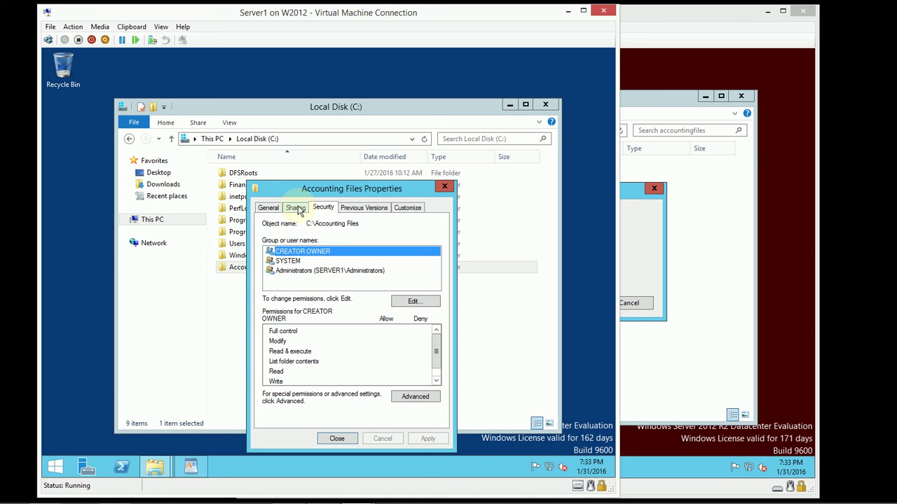
Check Administrators' NTFS permissions, then reopen the AccountingFiles share permissions showing Everyone with Read.
click(333, 271)
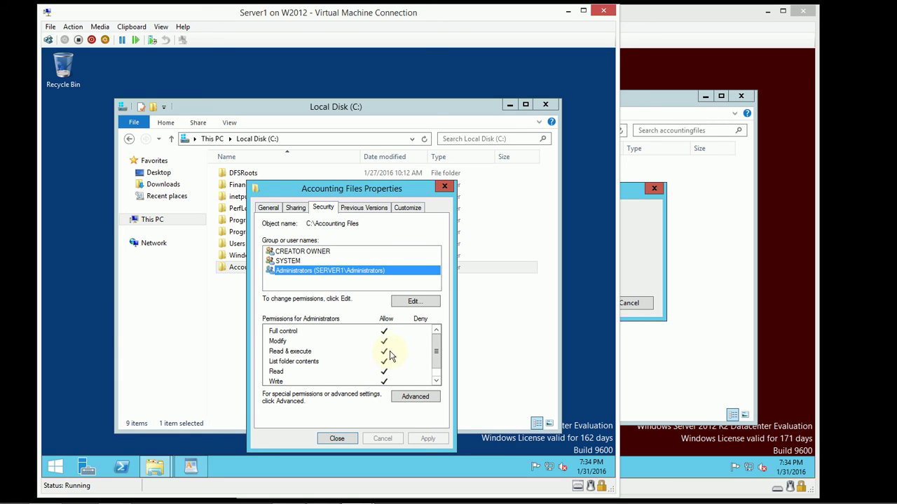
click(295, 208)
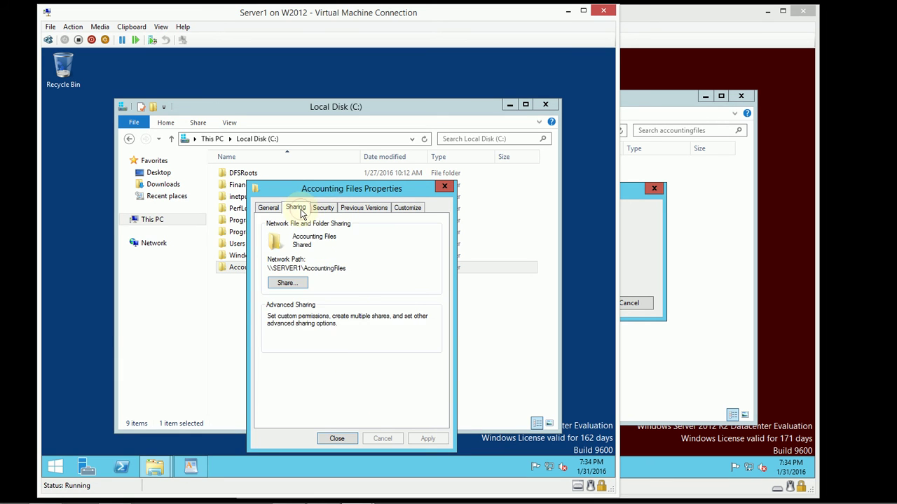
click(317, 342)
click(302, 365)
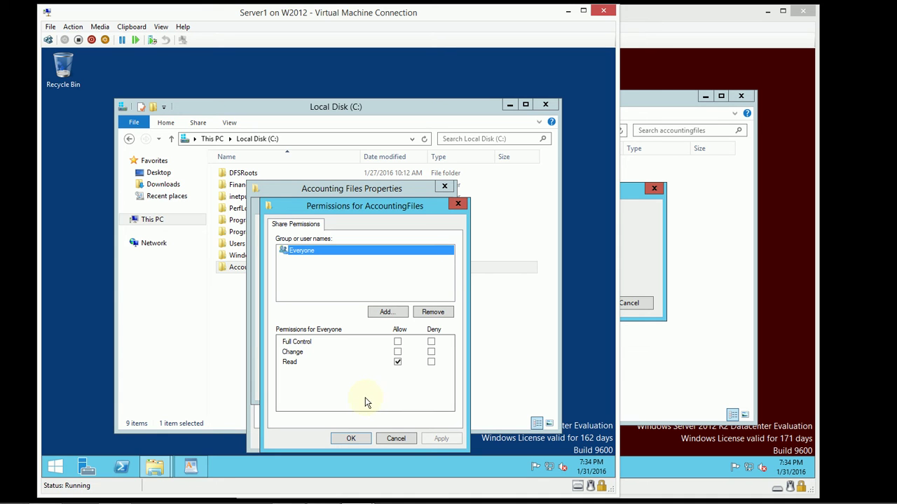
Add Domain Admins to the AccountingFiles share permissions with Full Control allowed.
click(389, 313)
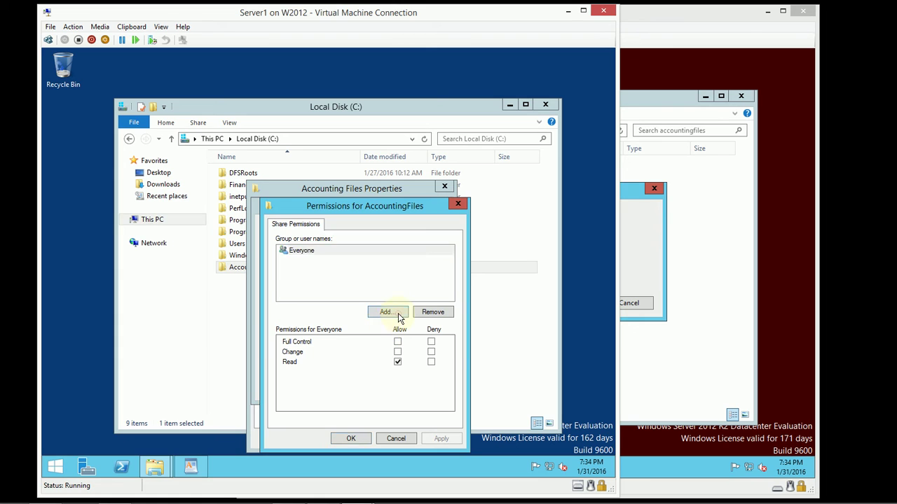
text(admi)
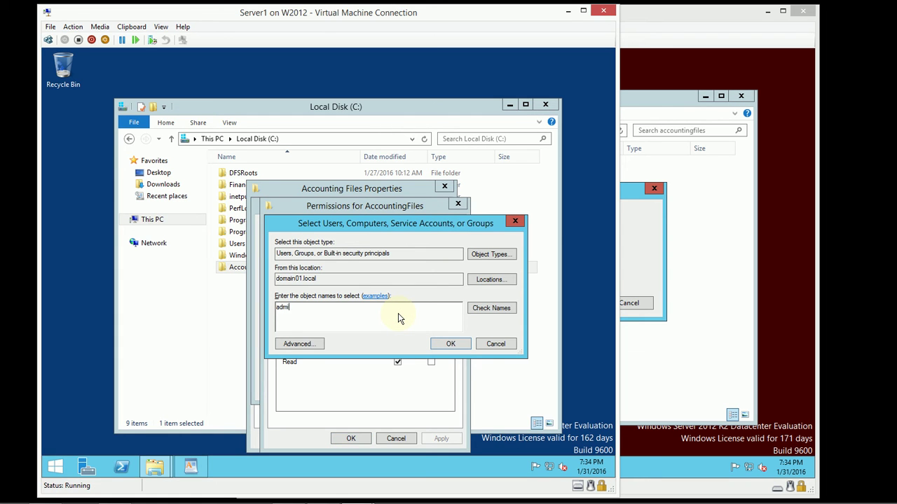
text(nistrators)
click(492, 308)
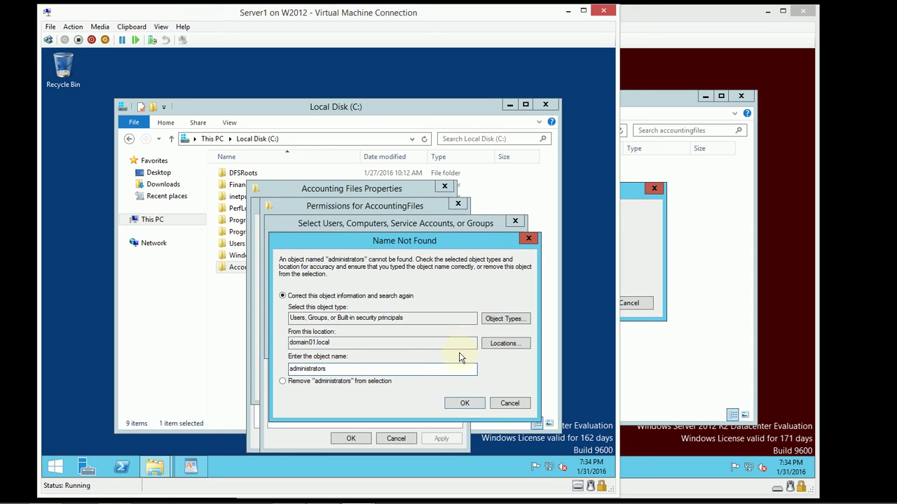
click(501, 404)
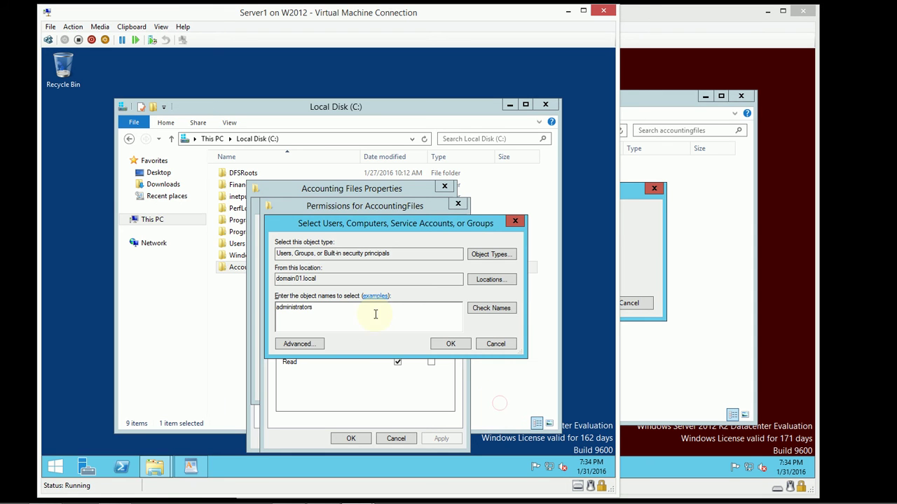
double_click(295, 315)
text(domain admins)
key(Return)
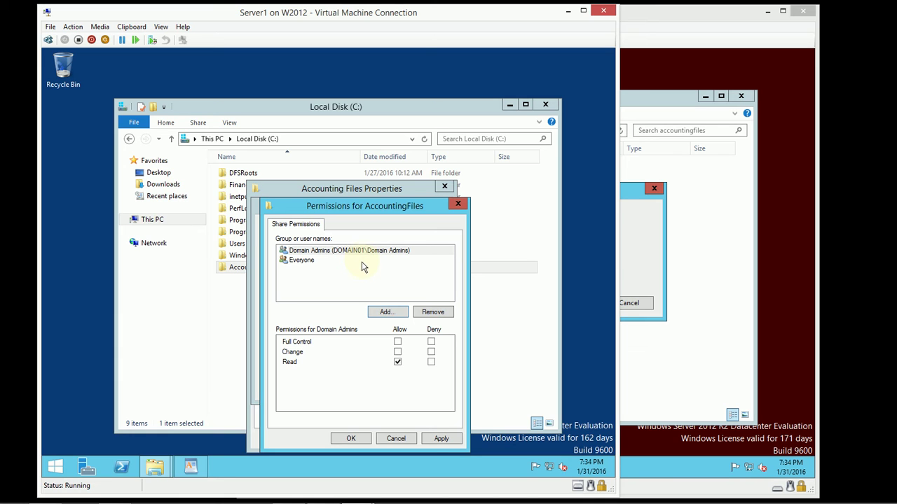
click(397, 341)
Remove Everyone from the share, save the sharing settings and close Properties.
click(295, 260)
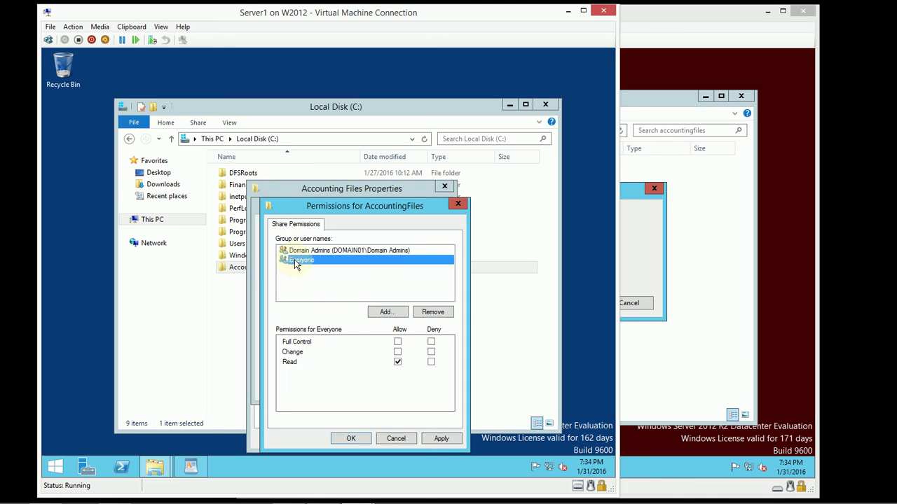
click(433, 315)
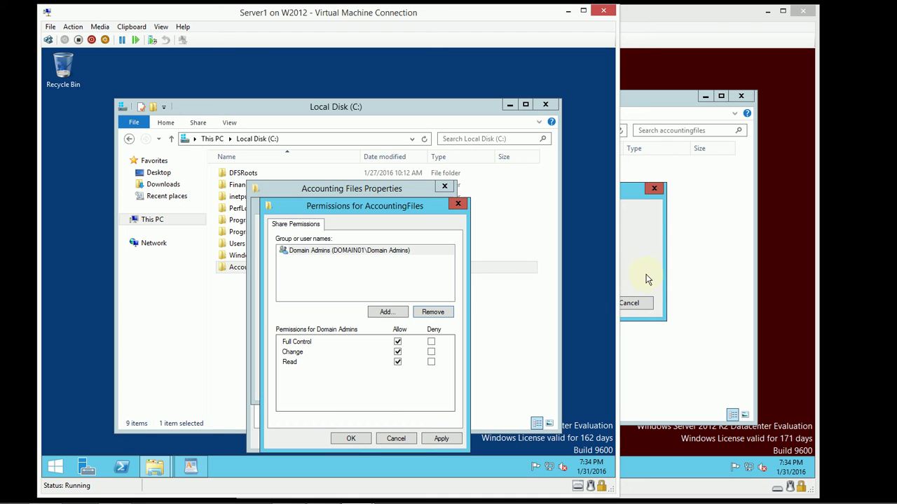
click(363, 441)
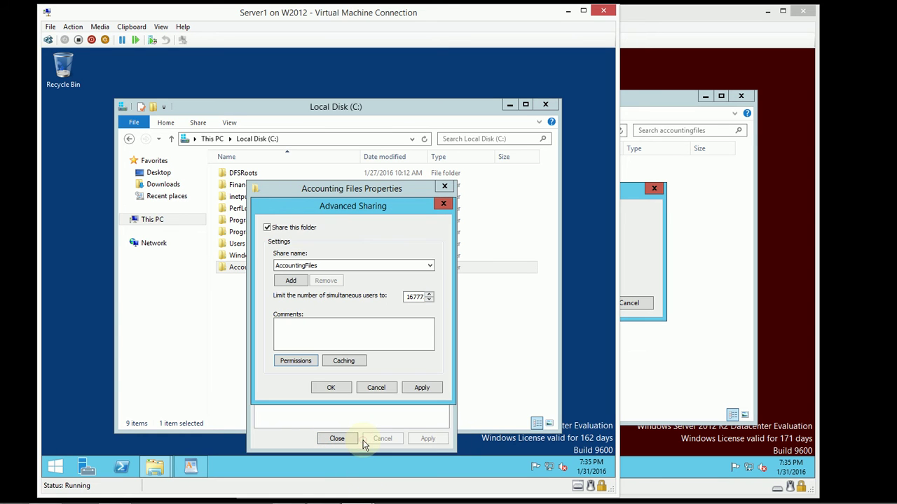
click(338, 386)
click(337, 439)
On Server2, create a text file named test on the share, write 'this' and save.
click(654, 257)
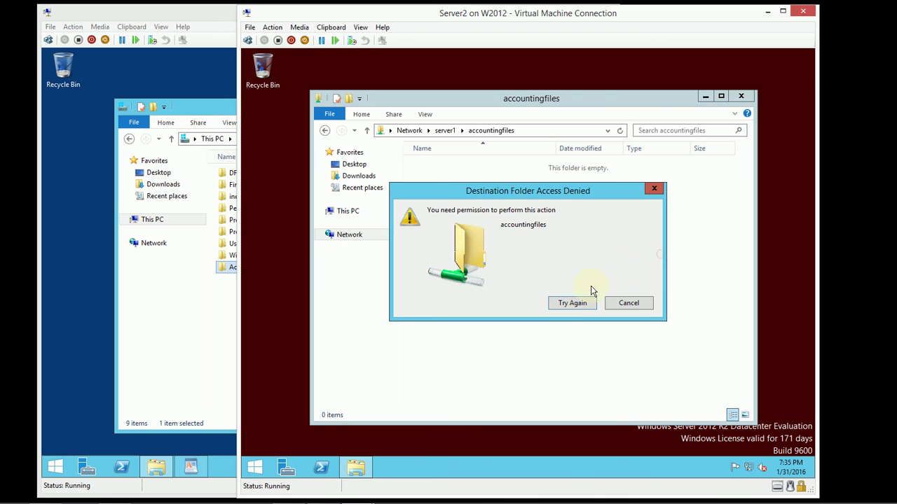
click(572, 303)
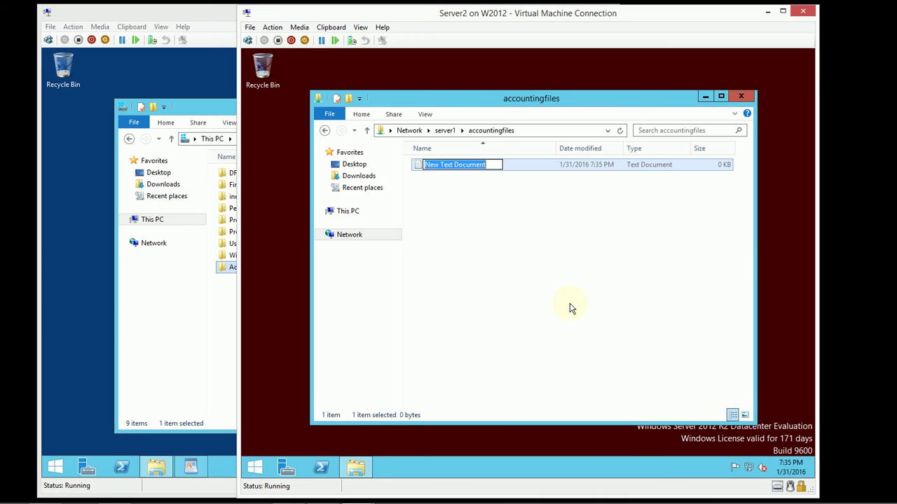
text(test)
key(Return)
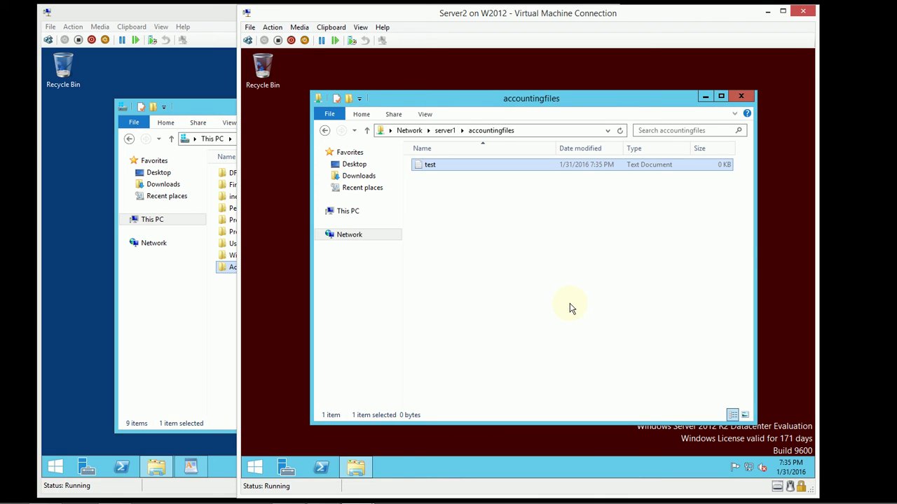
key(Return)
text(this is a test!)
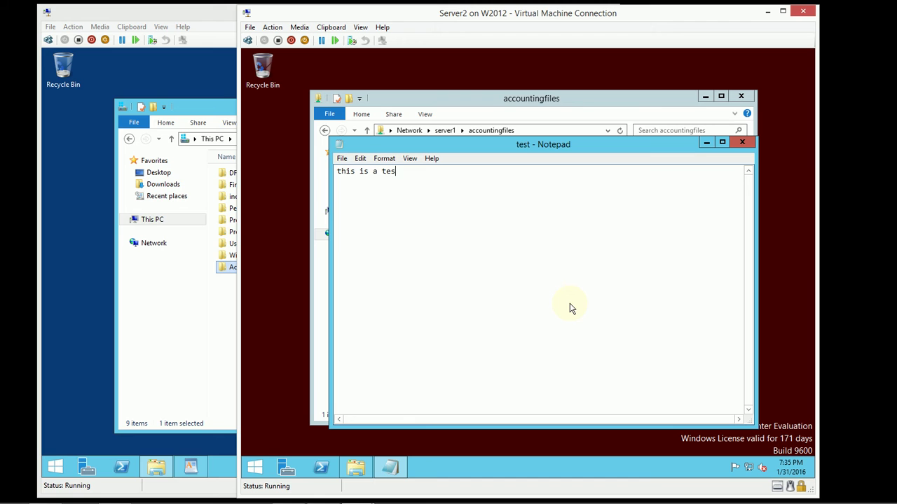
click(741, 142)
click(503, 265)
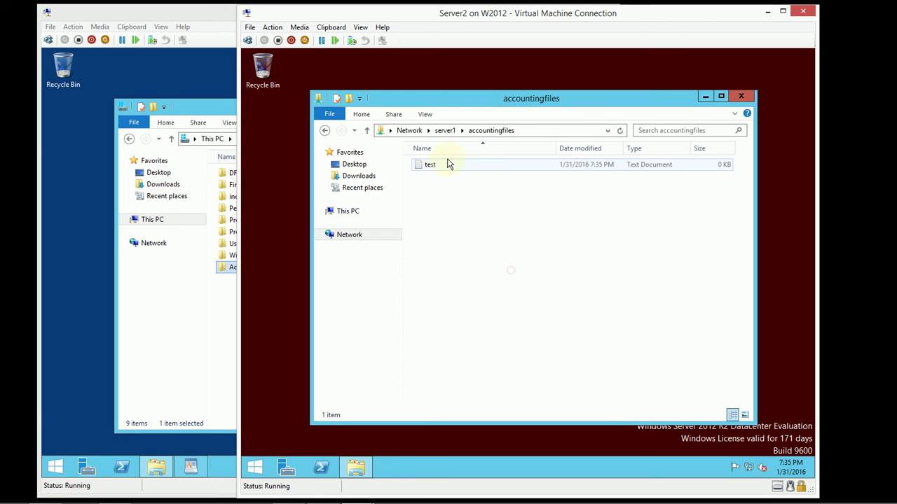
Reopen test, add a line 'change data' and save it.
double_click(443, 165)
key(ctrl+End)
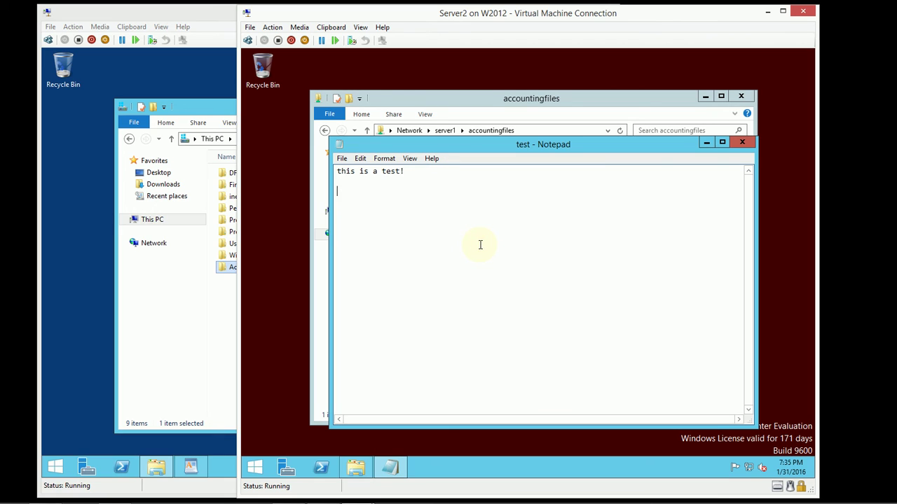
text(change data)
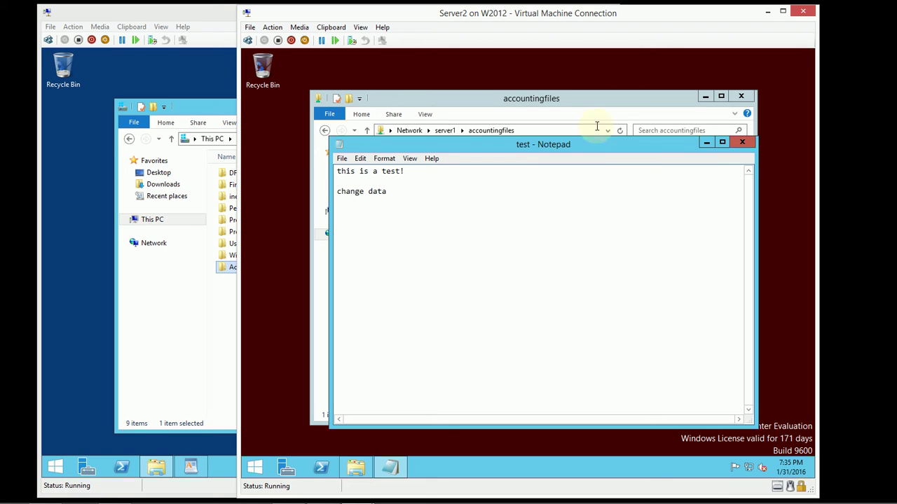
click(741, 142)
click(498, 266)
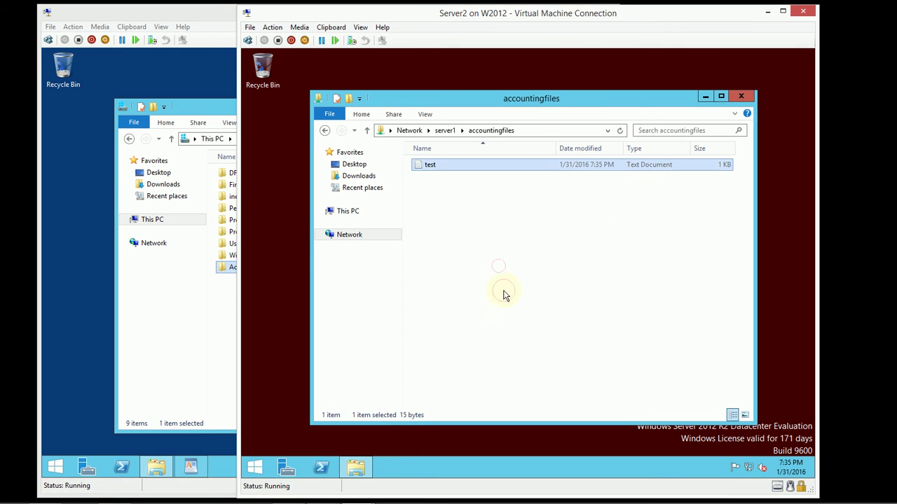
Select test and attempt a permanent delete, then cancel it.
click(504, 294)
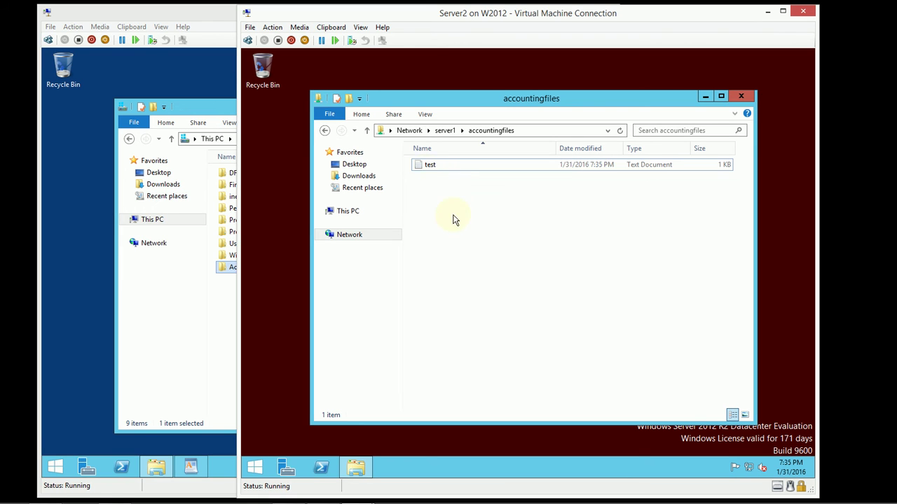
drag(454, 218, 414, 158)
key(shift+Delete)
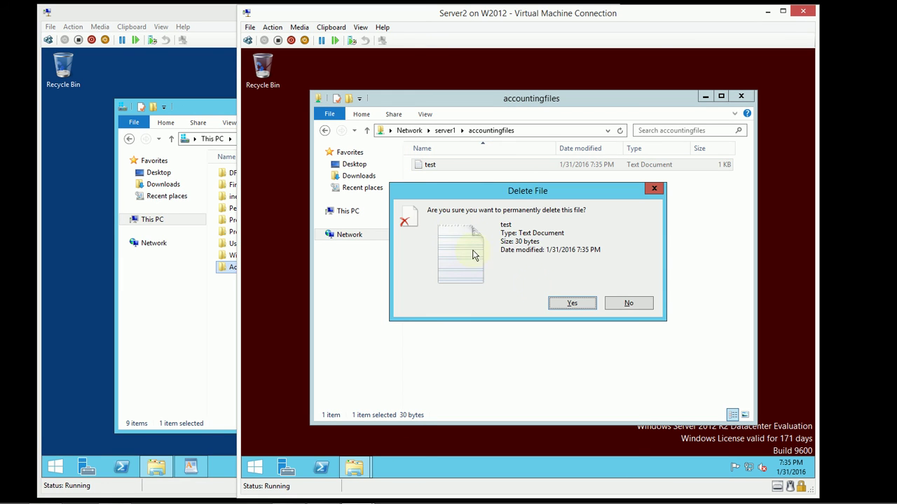
click(644, 303)
Open Accounting Files on Server1 to see test, then permanently delete test from Server2.
click(99, 315)
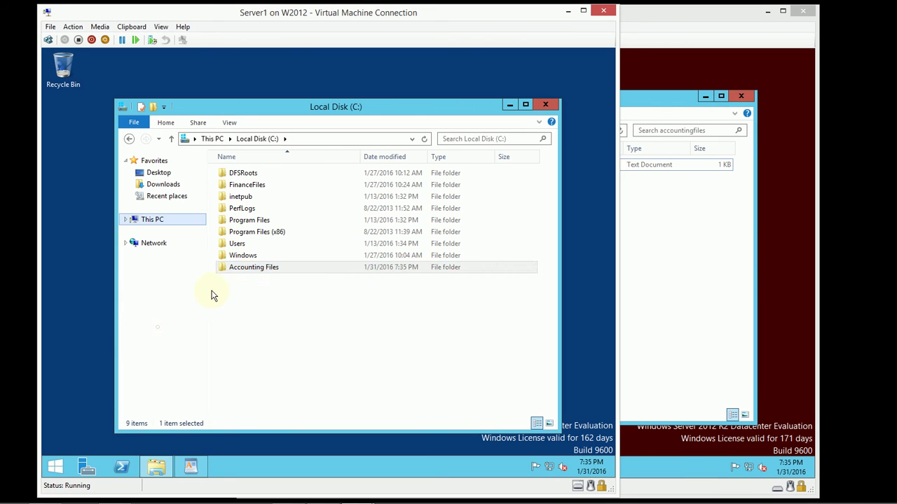
double_click(231, 269)
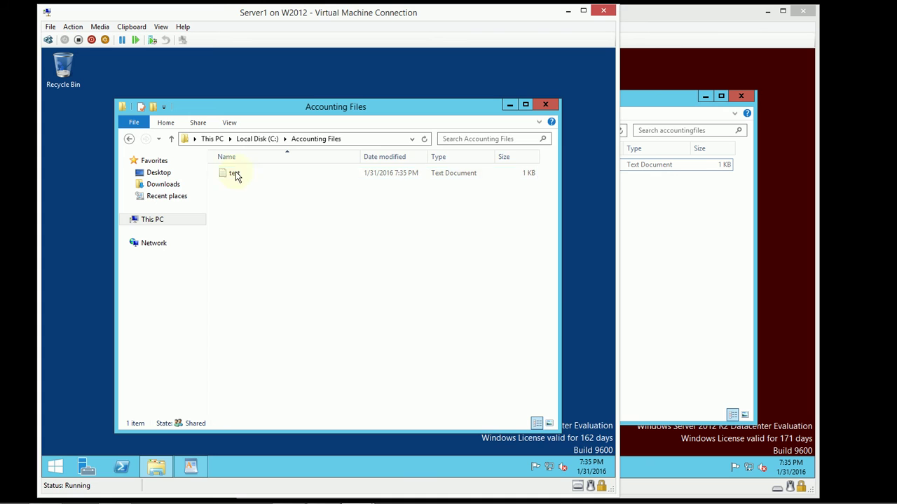
click(679, 282)
click(430, 163)
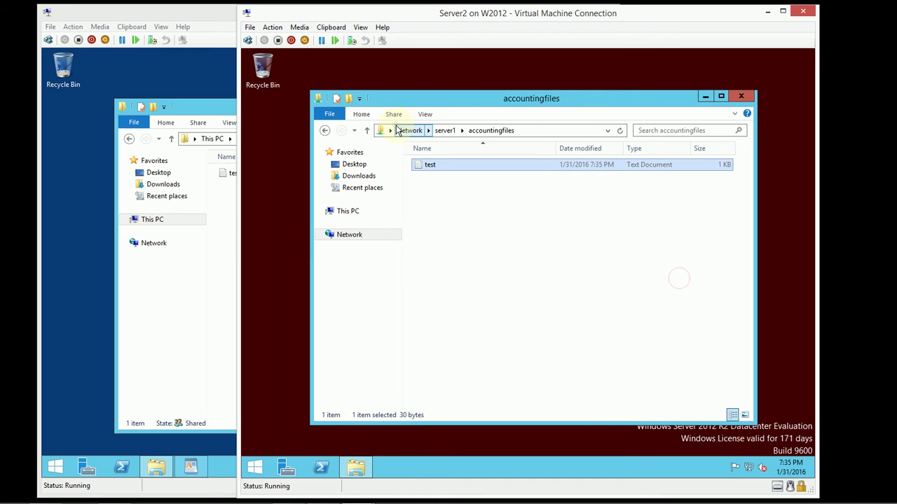
key(Delete)
click(564, 306)
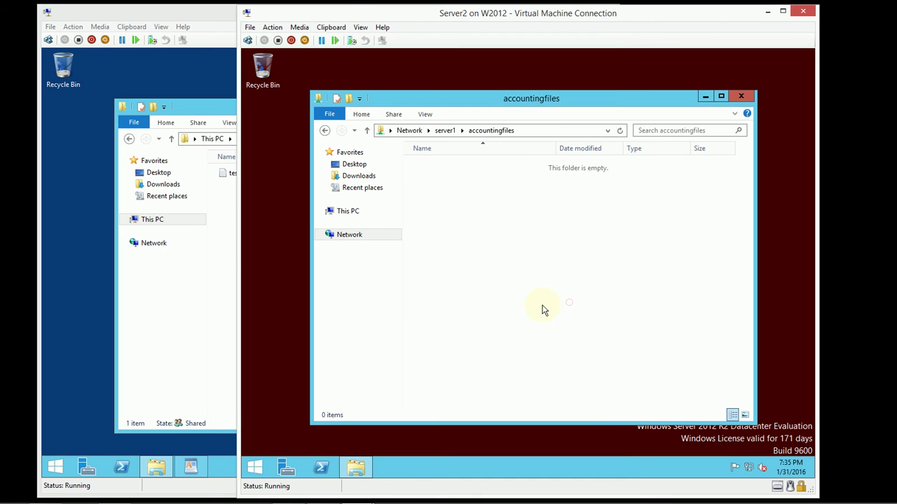
Return Server1's File Explorer to Local Disk (C:) showing its nine folders.
click(191, 324)
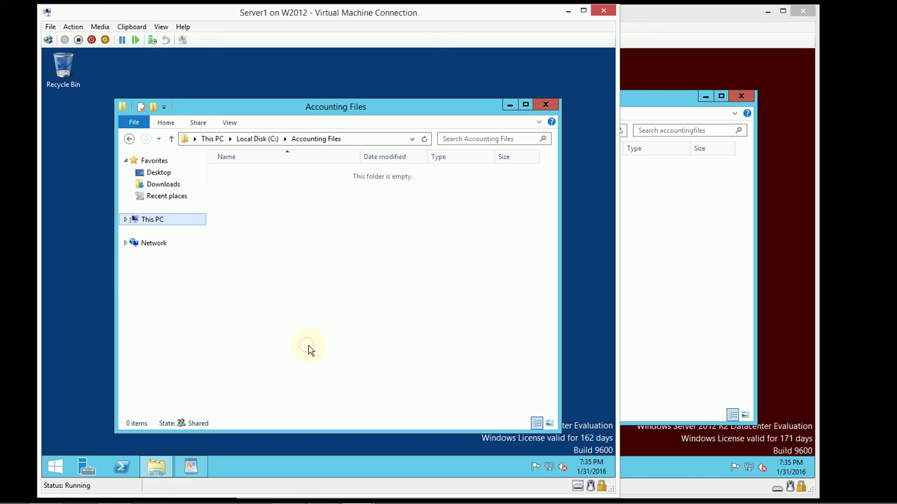
click(310, 346)
click(673, 274)
click(271, 272)
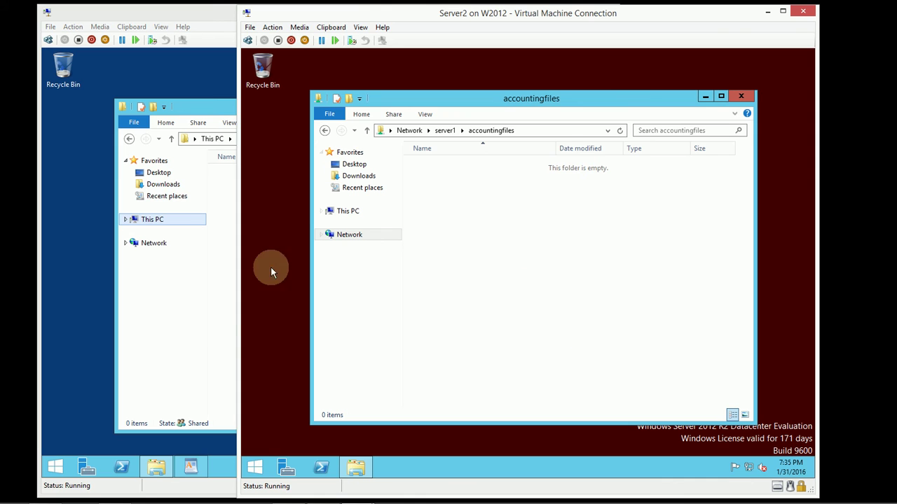
click(222, 342)
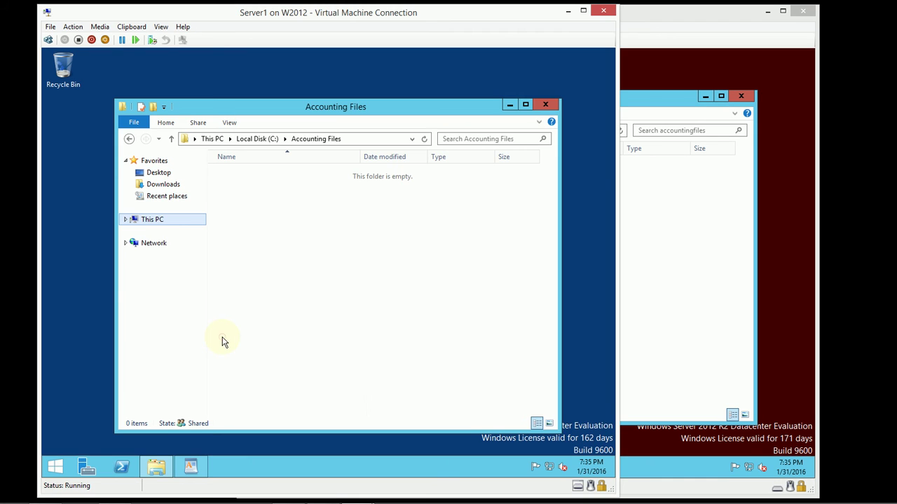
click(254, 144)
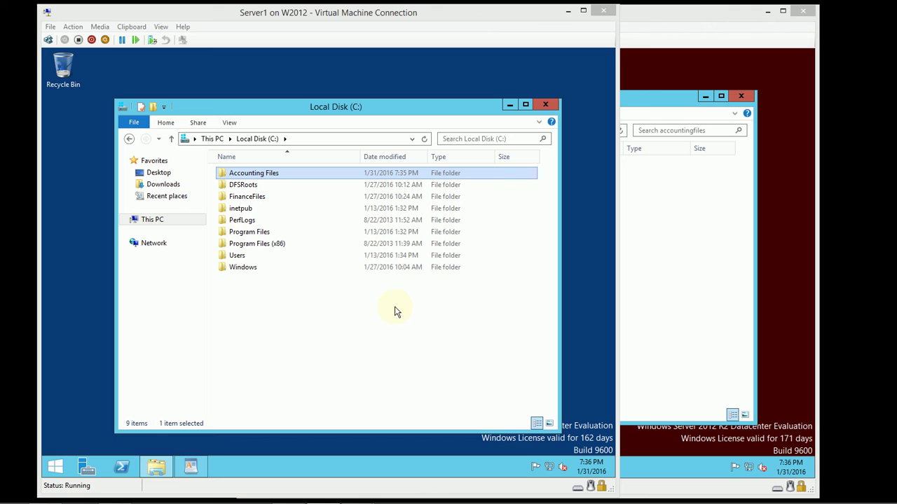
click(352, 316)
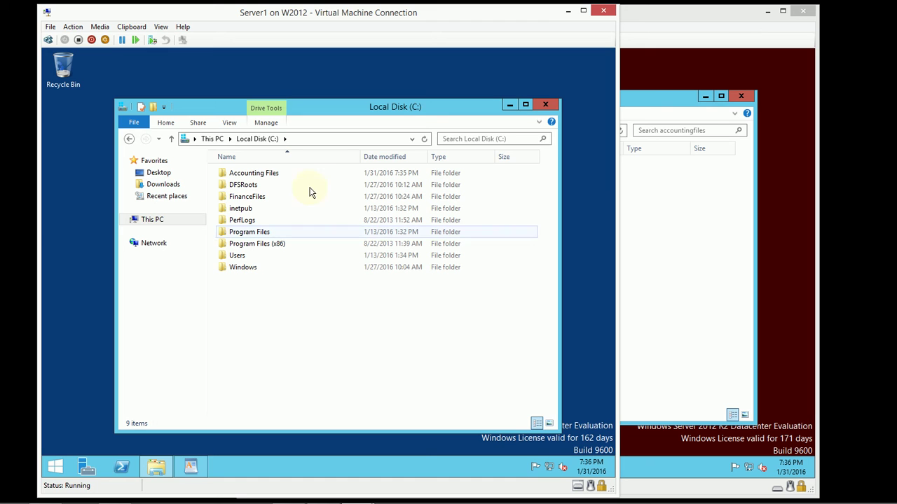
Open Accounting Files Properties, check the Sharing tab, view Security, then bring up the AGDLP notes.
click(271, 168)
right_click(272, 171)
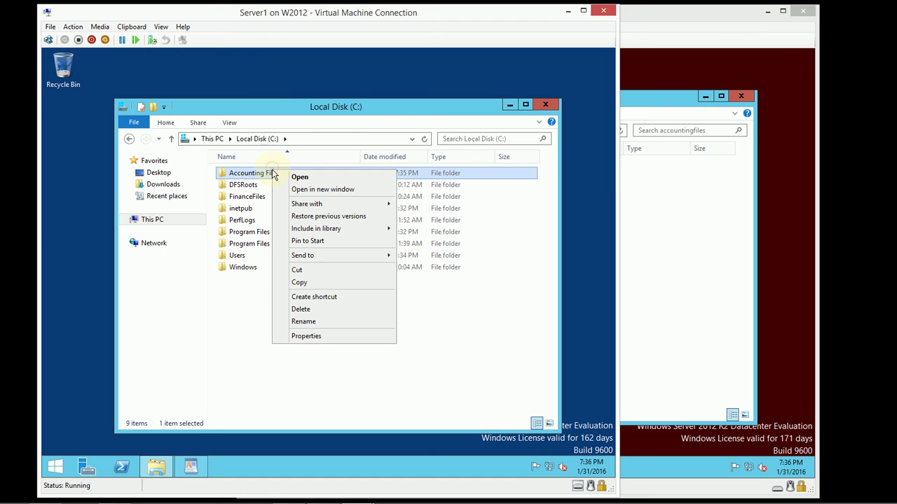
click(325, 337)
click(322, 199)
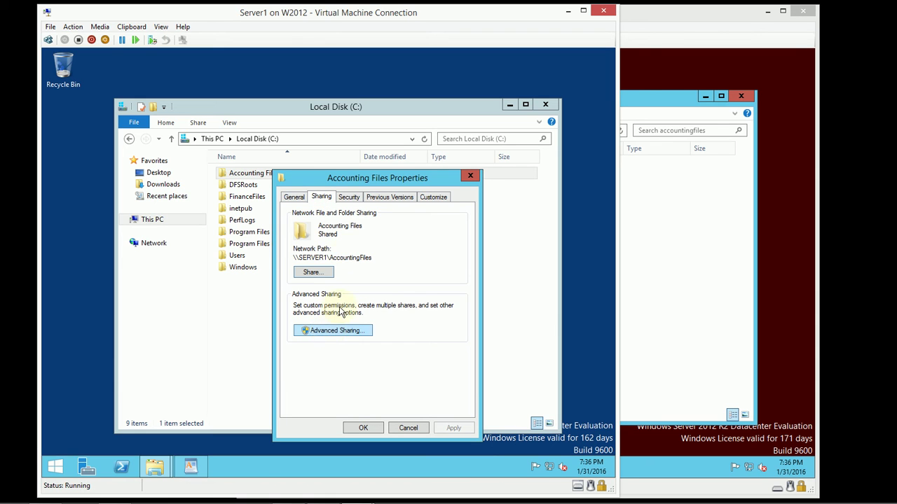
click(348, 197)
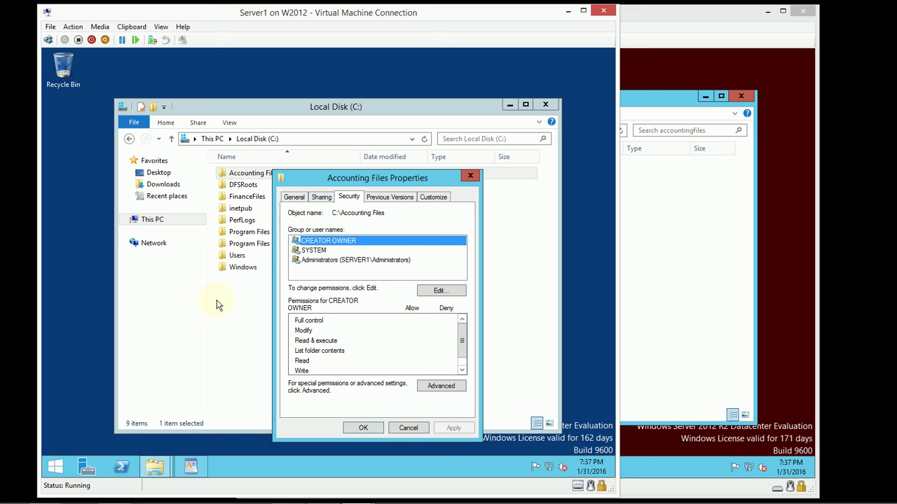
click(190, 465)
Minimize the WordPad AGDLP notes to reveal the Accounting Files Security tab again.
click(124, 215)
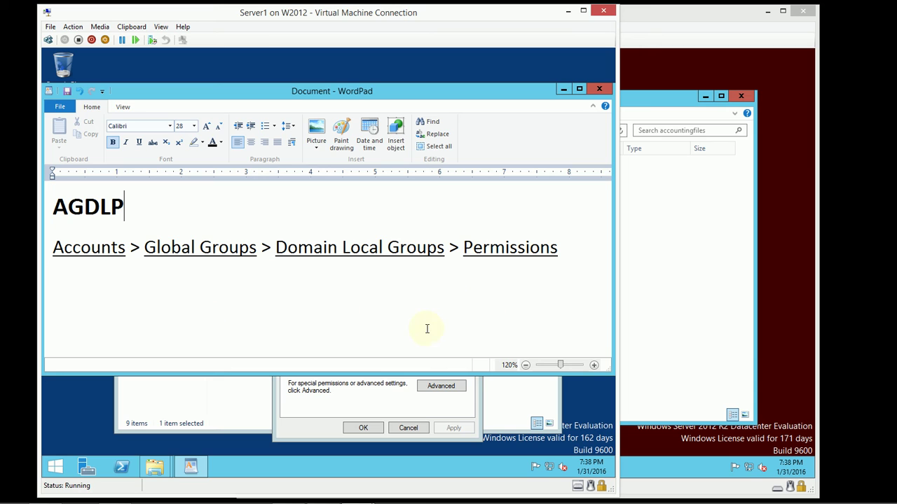
click(562, 91)
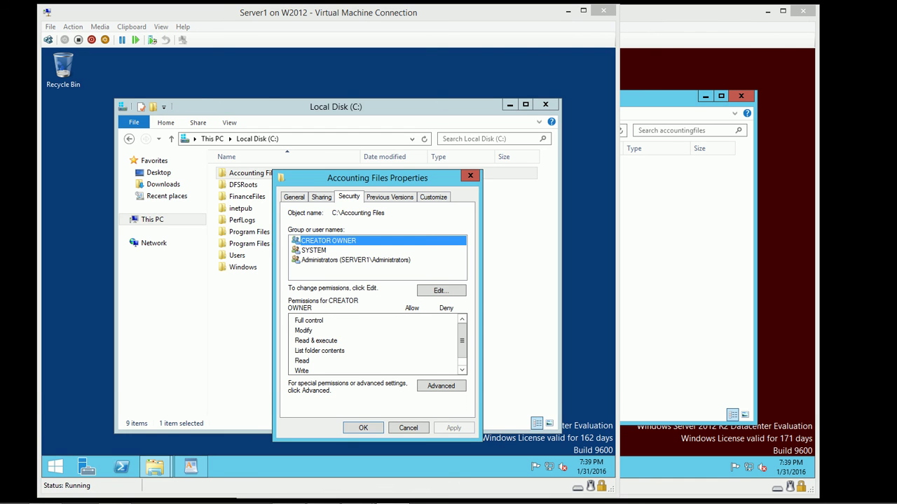
Centre the ADUC window, widen the Type column to show group scopes, and open the user's properties.
drag(170, 105, 502, 104)
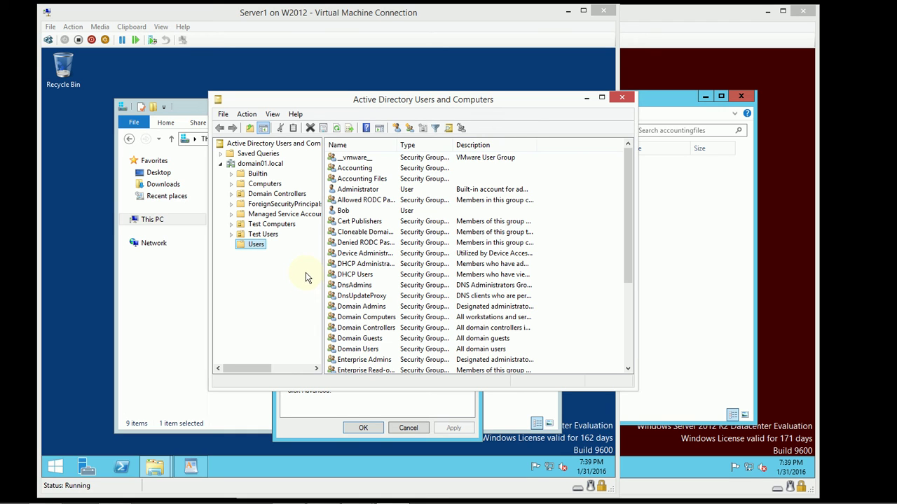
click(366, 170)
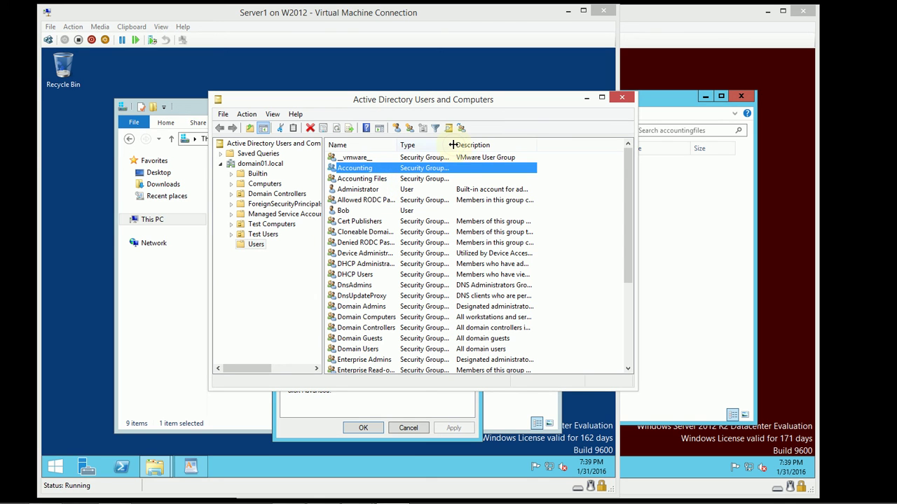
drag(453, 145, 503, 146)
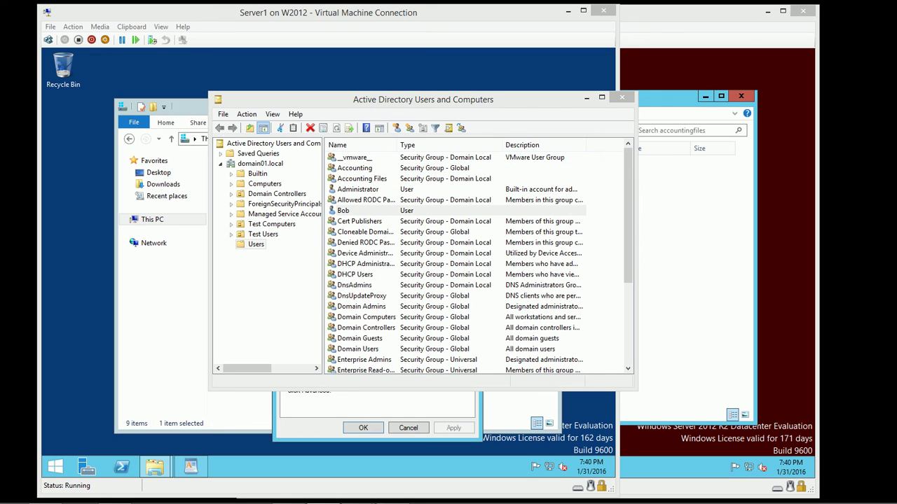
double_click(344, 211)
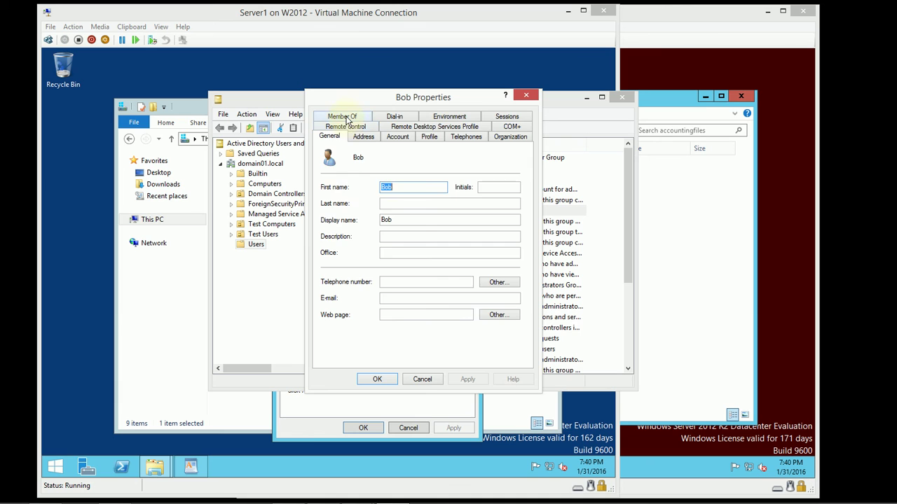
Confirm the user is in Accounting and Accounting is a member of Accounting Files, then close both dialogs.
click(342, 117)
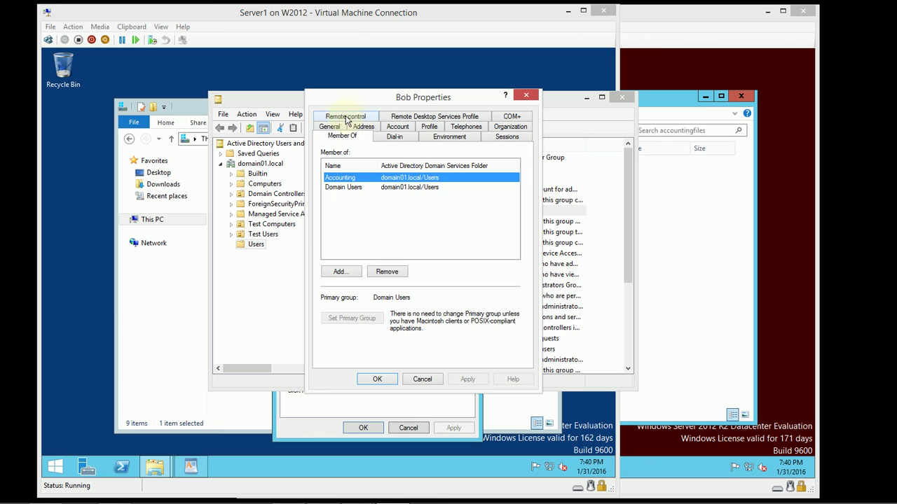
double_click(358, 180)
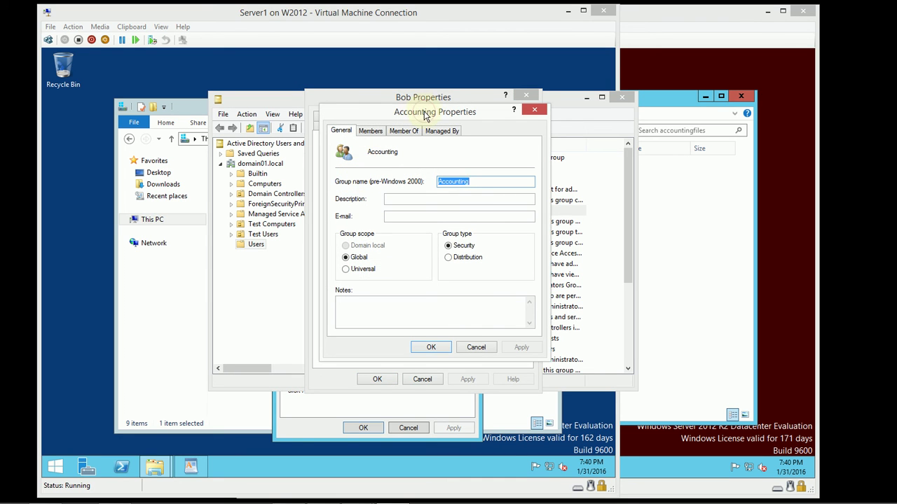
drag(426, 116, 397, 125)
click(348, 142)
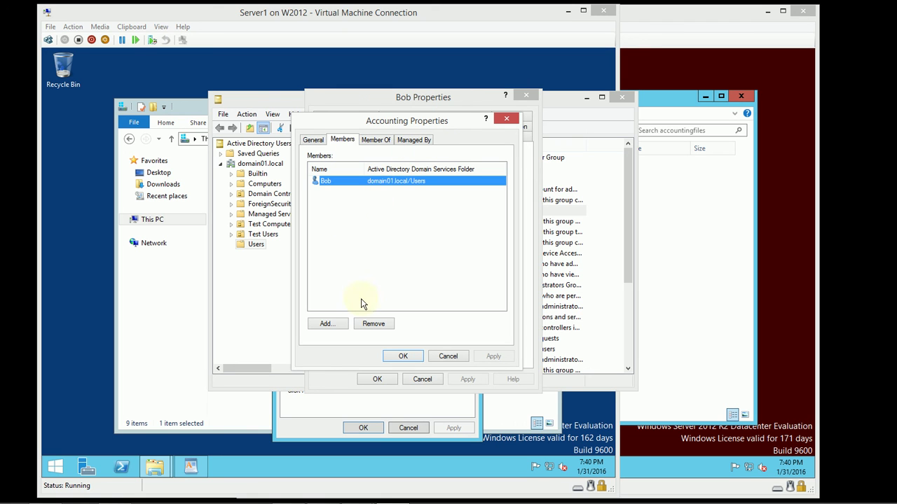
click(378, 140)
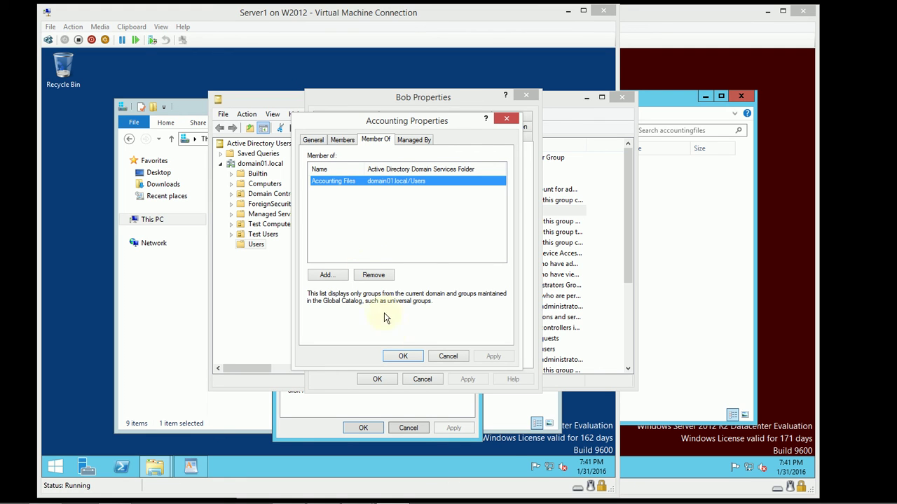
click(414, 359)
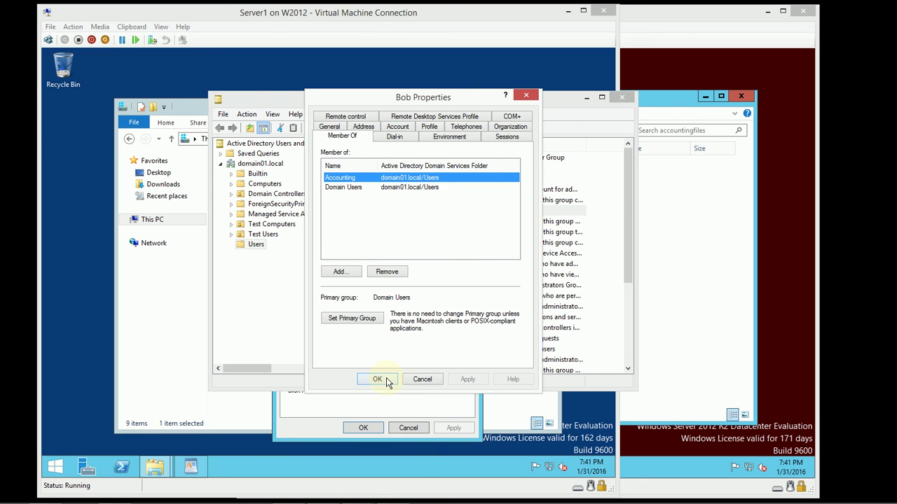
click(384, 380)
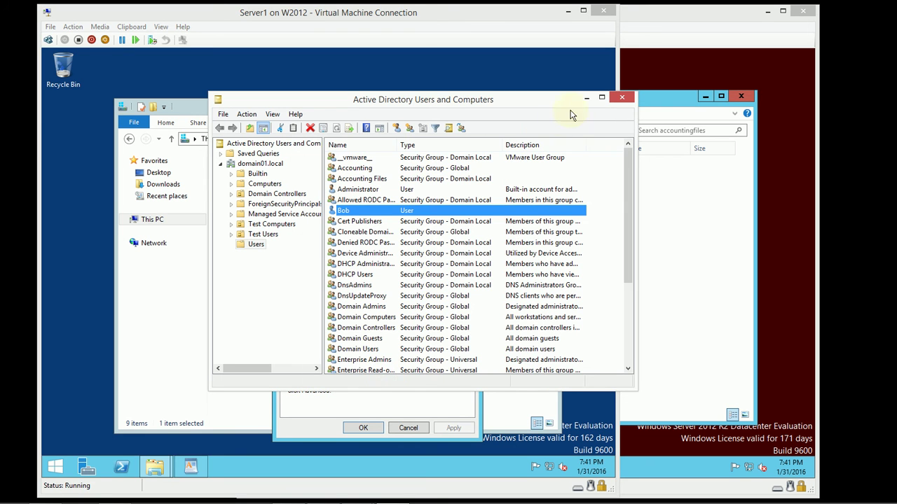
Resolve 'acc' to the Accounting Files group for the folder's NTFS permissions, then show the AGDLP notes in WordPad.
click(587, 97)
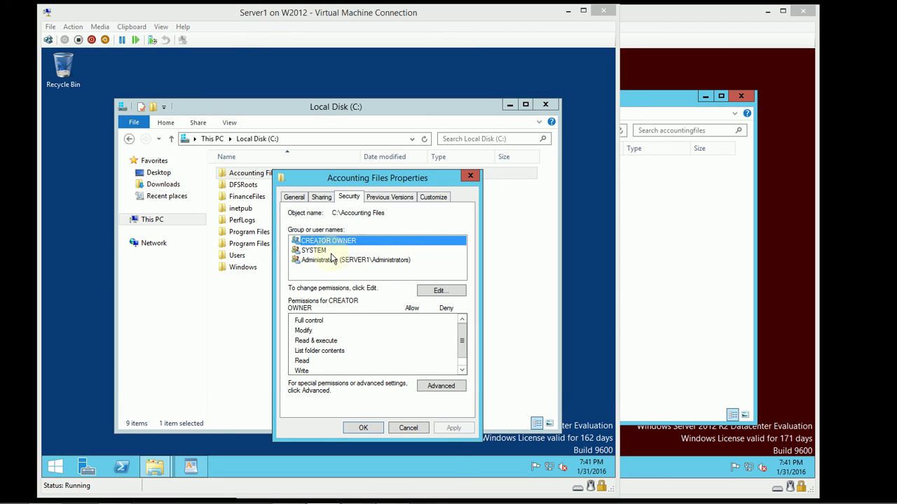
click(349, 181)
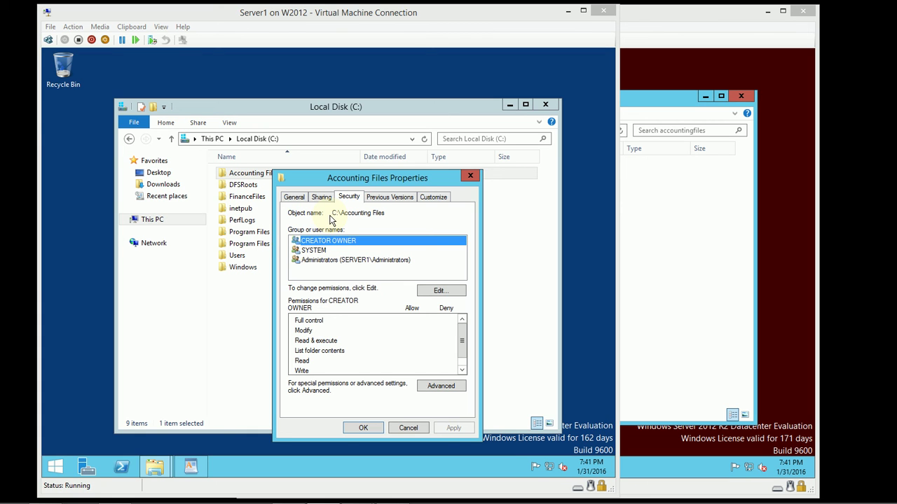
click(438, 290)
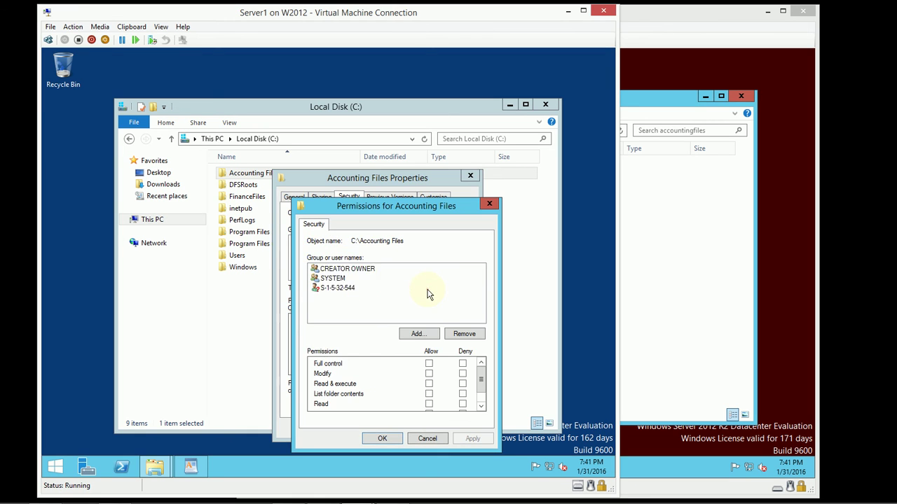
click(420, 334)
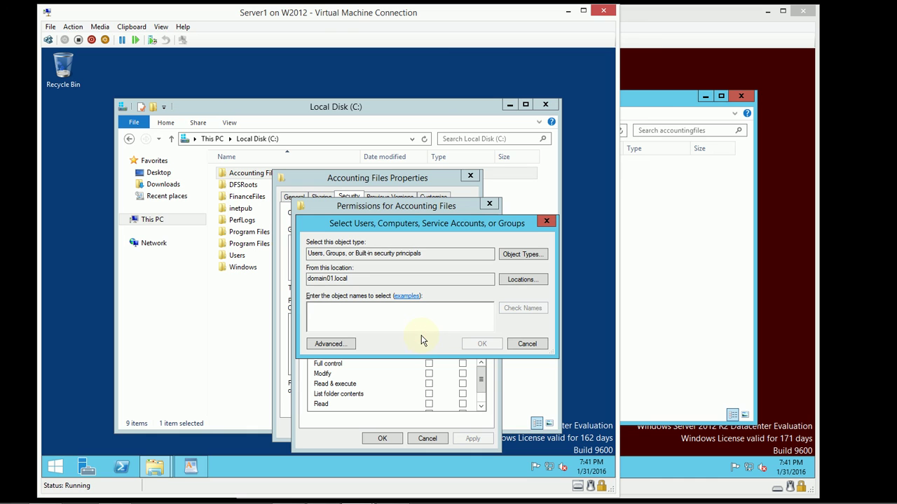
text(acc)
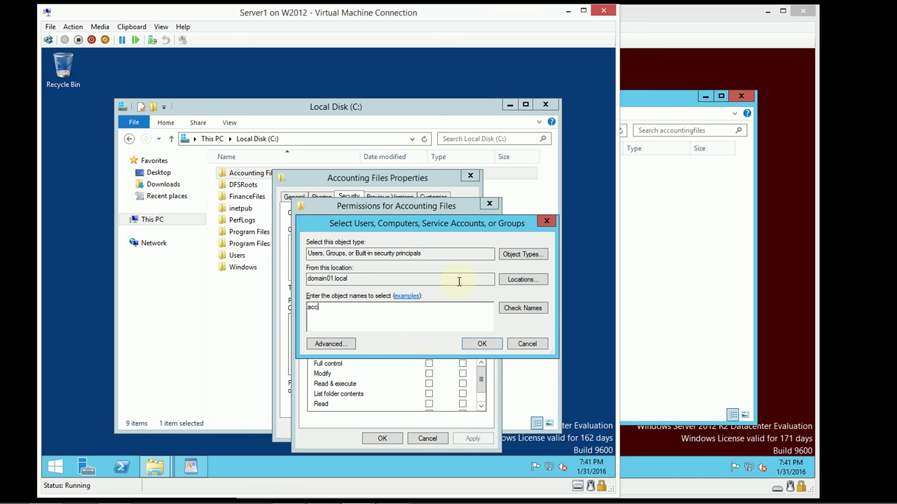
click(515, 308)
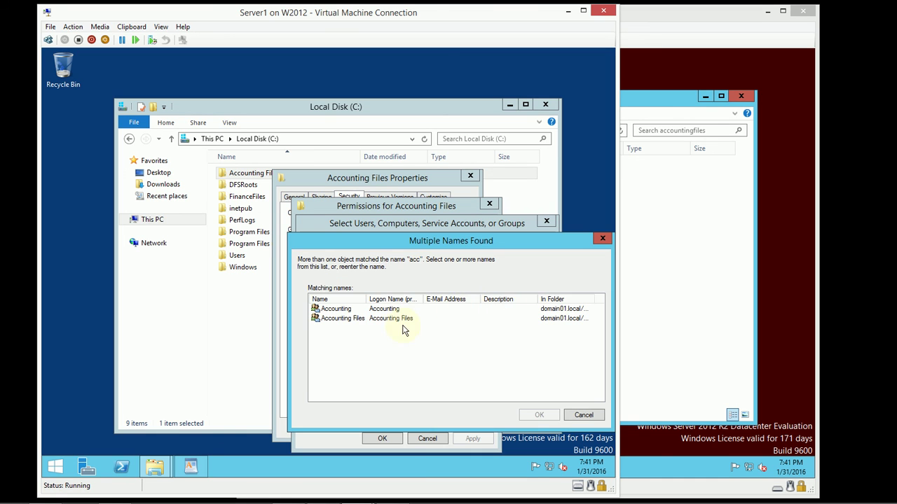
click(390, 319)
click(534, 415)
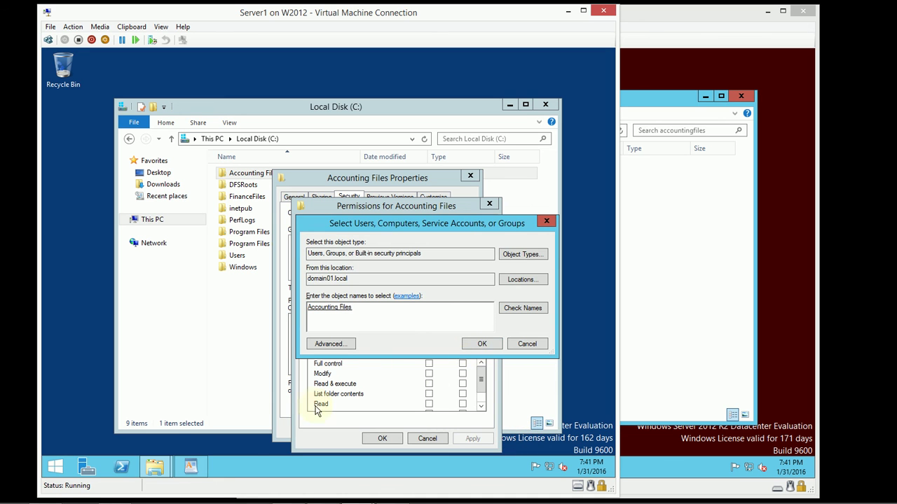
click(192, 464)
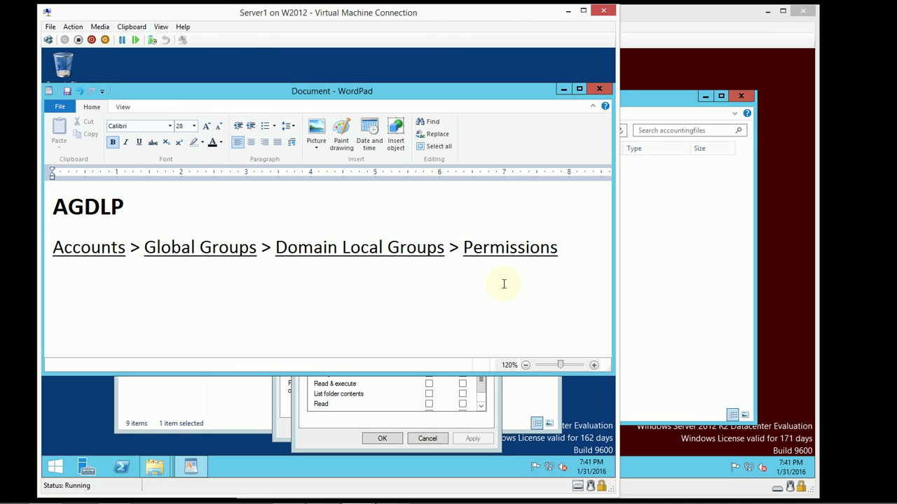
Minimize the WordPad notes and add Accounting Files to the folder's permission list.
click(564, 89)
click(471, 343)
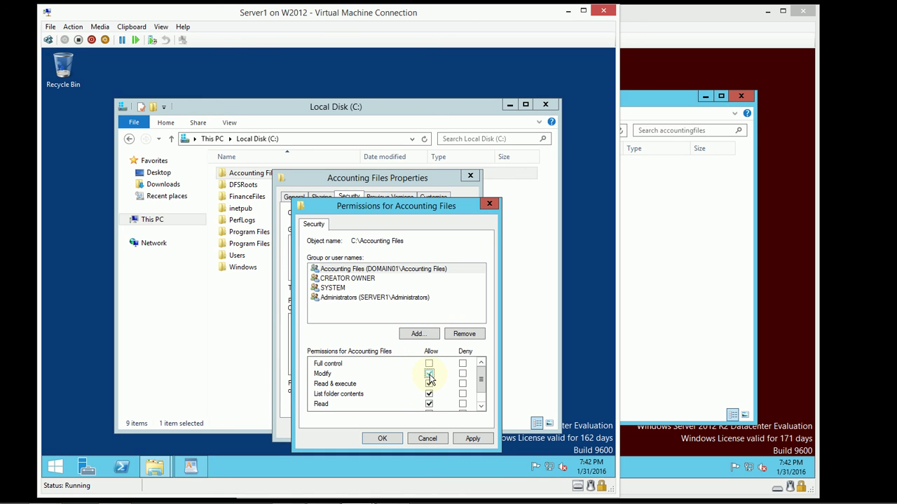
Allow Modify for the Accounting Files group on the folder and apply it.
click(429, 374)
scroll(481, 382, down, 1)
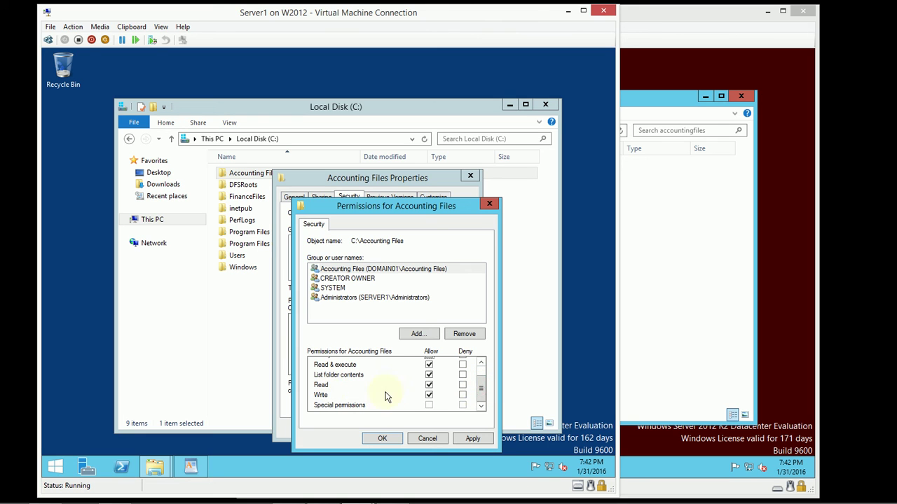
scroll(476, 399, up, 1)
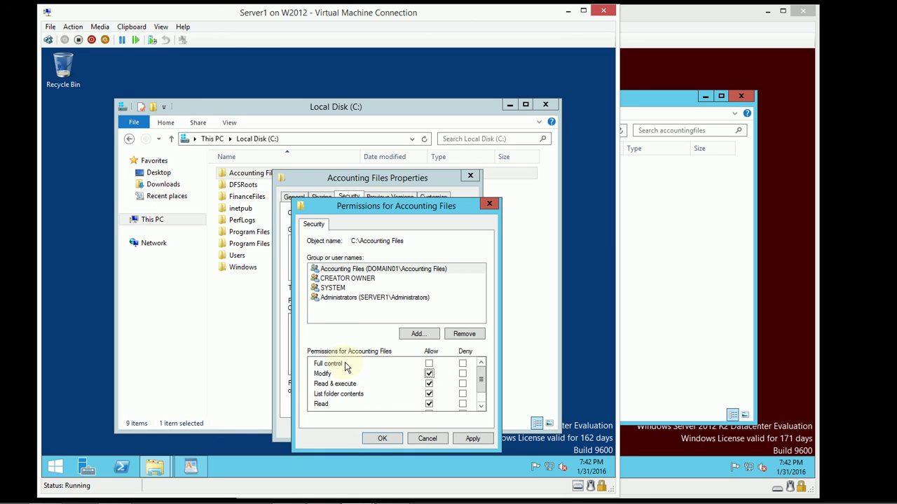
click(372, 440)
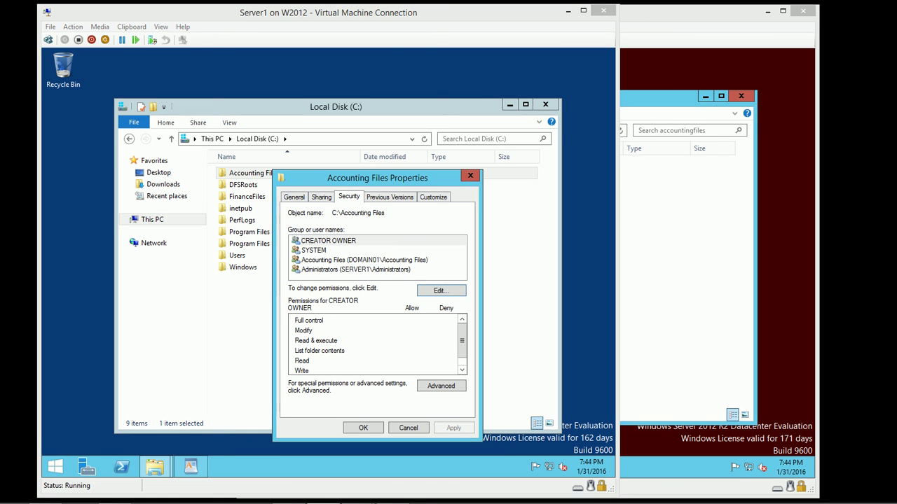
Open the AccountingFiles share's permissions through Sharing and Advanced Sharing.
click(347, 260)
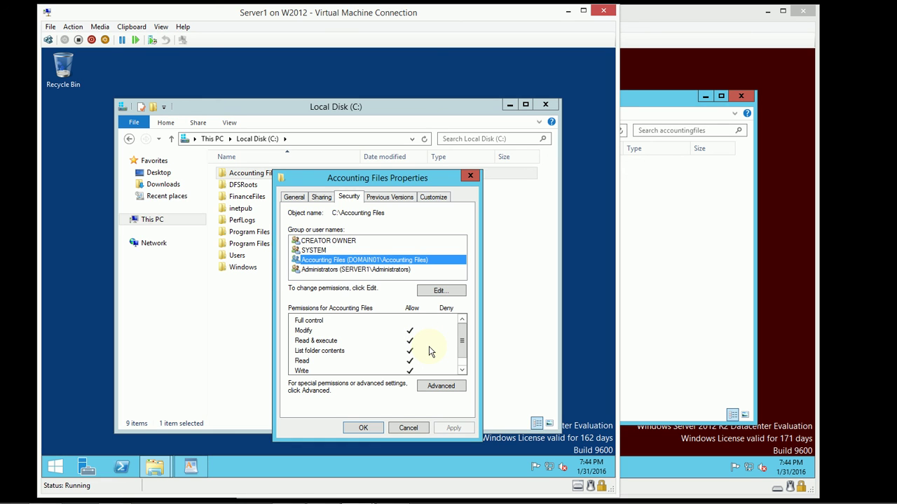
click(322, 198)
click(341, 331)
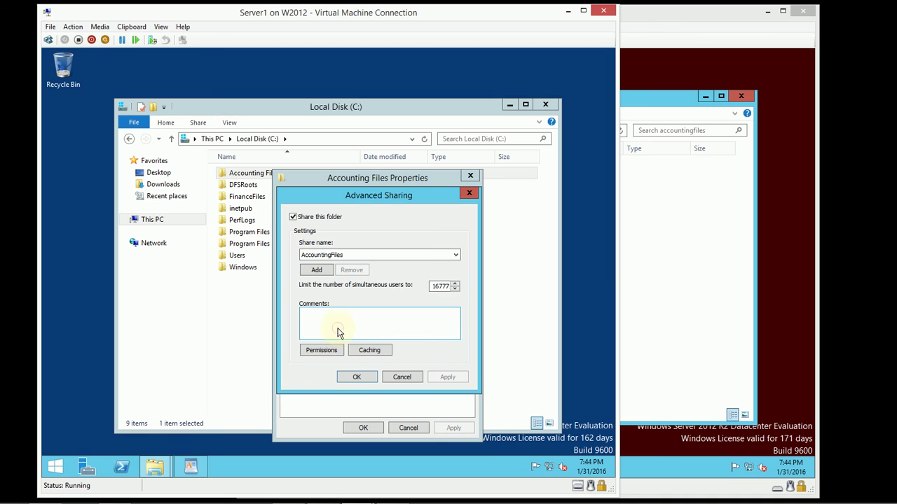
click(332, 357)
Add 'accounting files' to the share with Change allowed, confirm, and close the folder's properties.
click(411, 309)
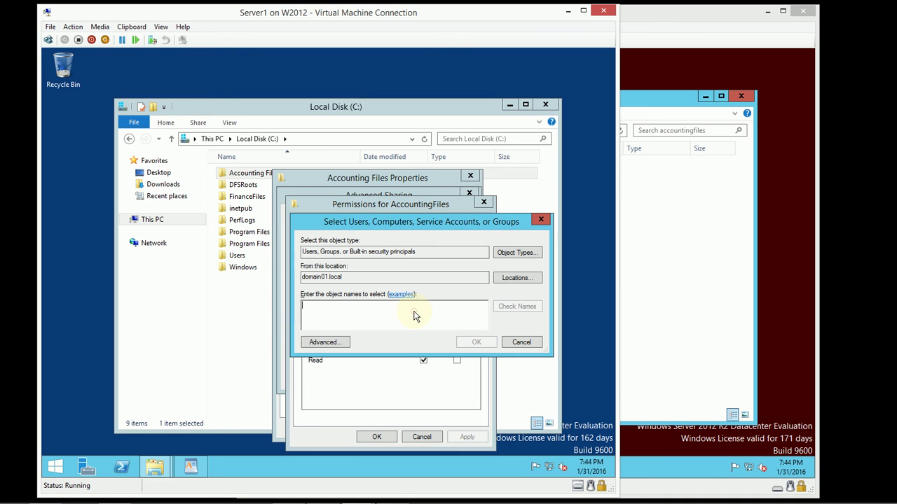
text(accounting)
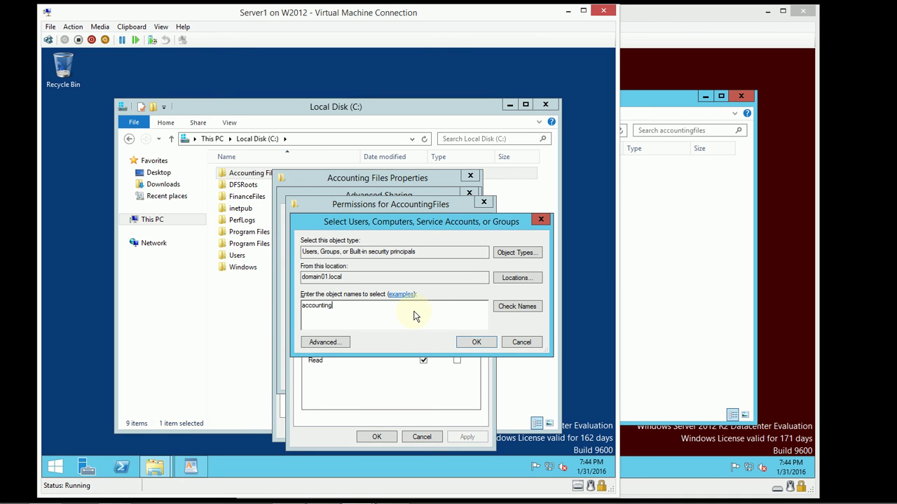
text( files)
click(508, 309)
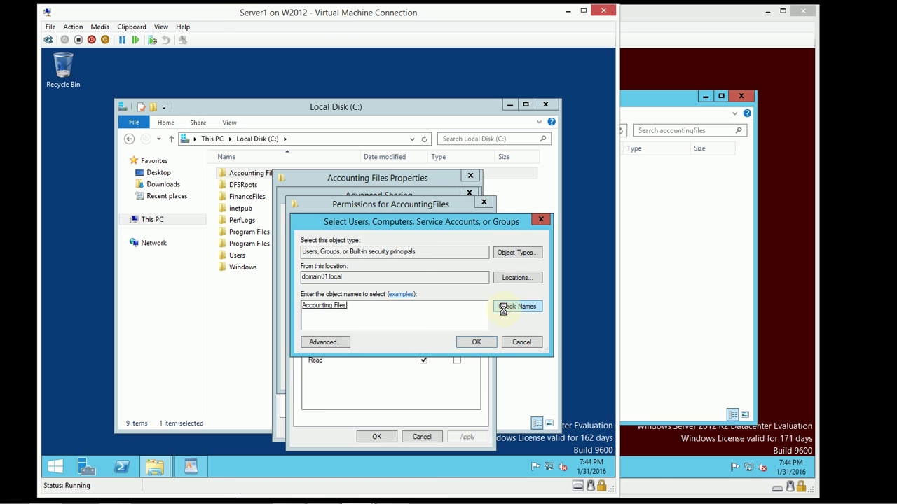
click(476, 342)
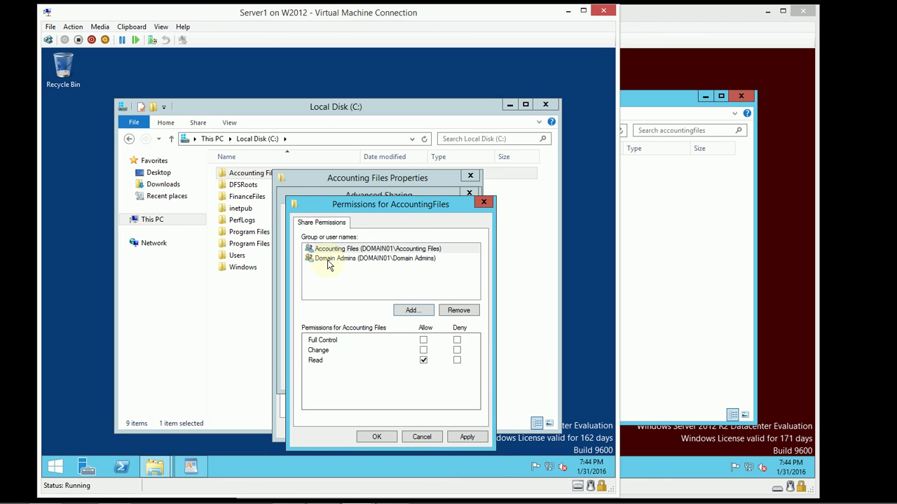
click(423, 350)
click(369, 437)
click(355, 378)
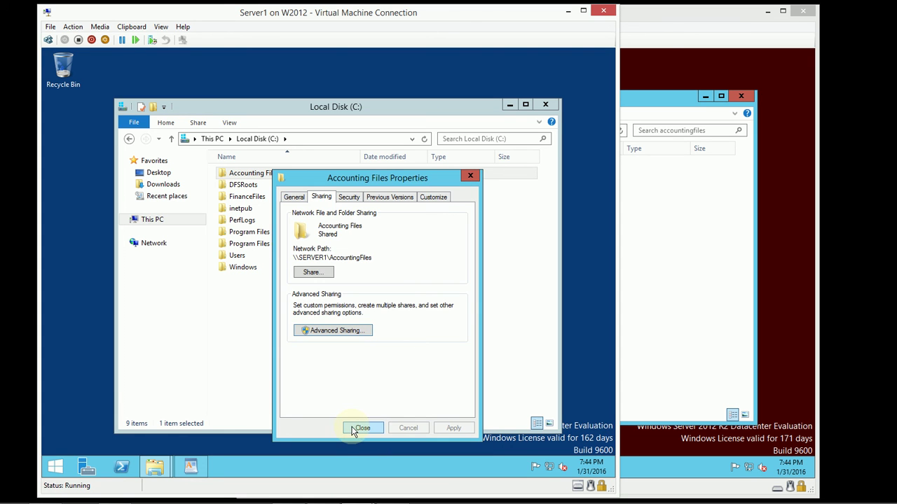
click(354, 430)
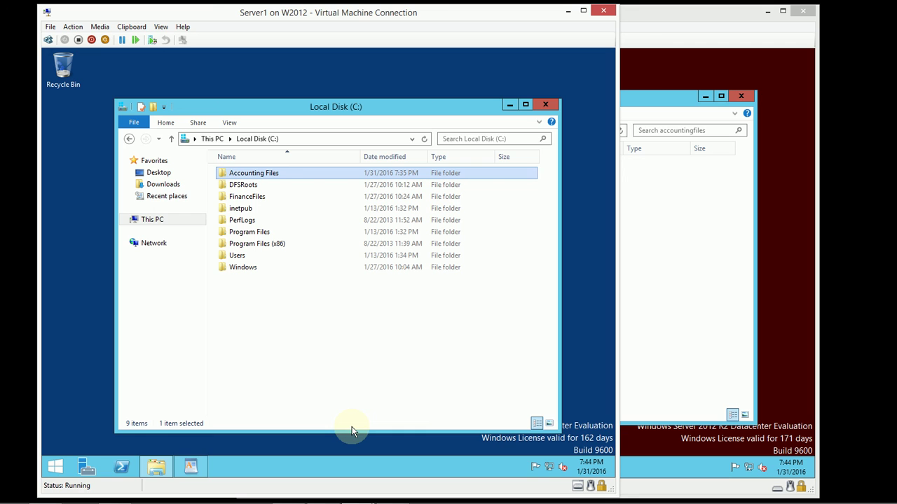
Sign the administrator out of Server2 from the Start right-click menu.
click(629, 257)
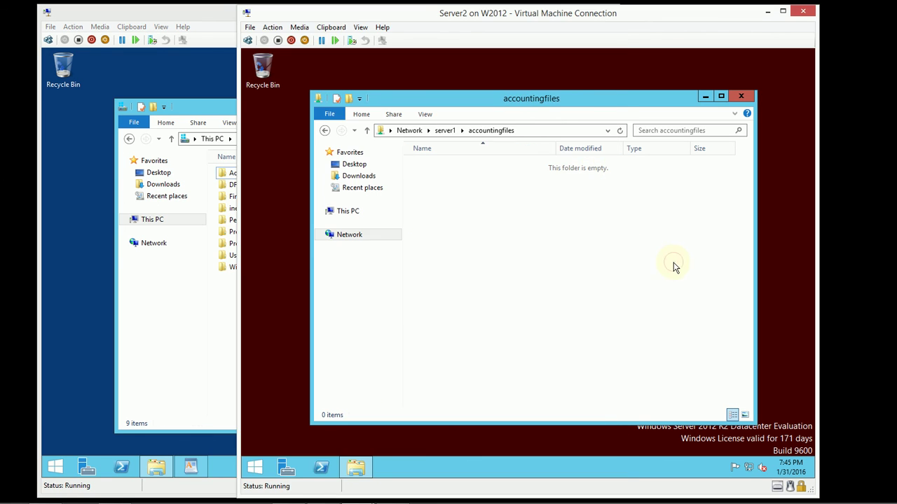
right_click(258, 467)
mouse_move(365, 447)
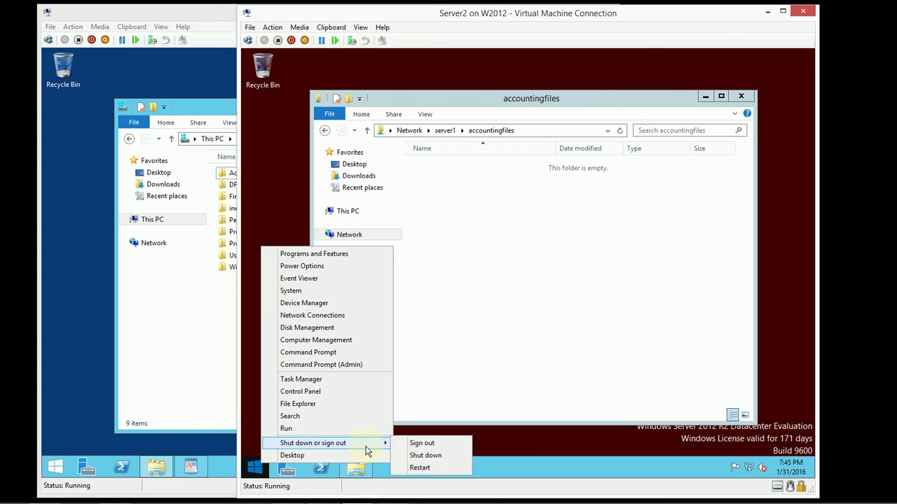
click(426, 443)
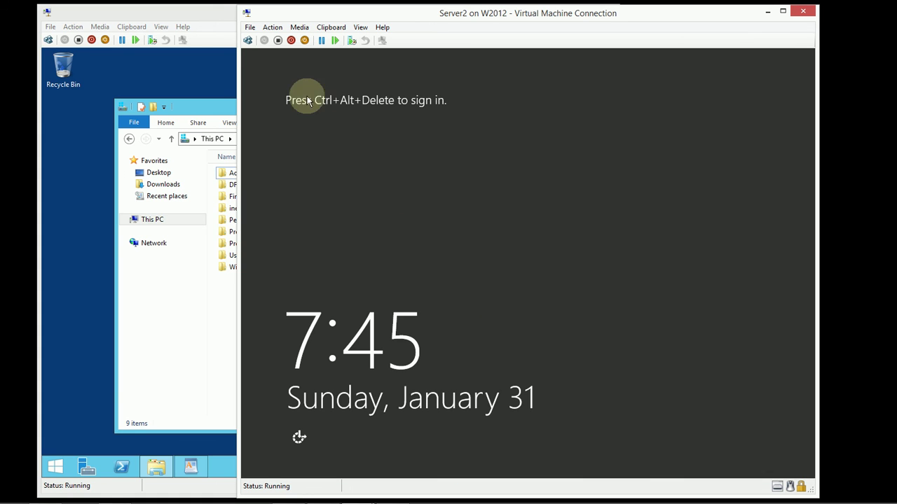
Sign in to Server2 as the domain user via Other user.
click(248, 40)
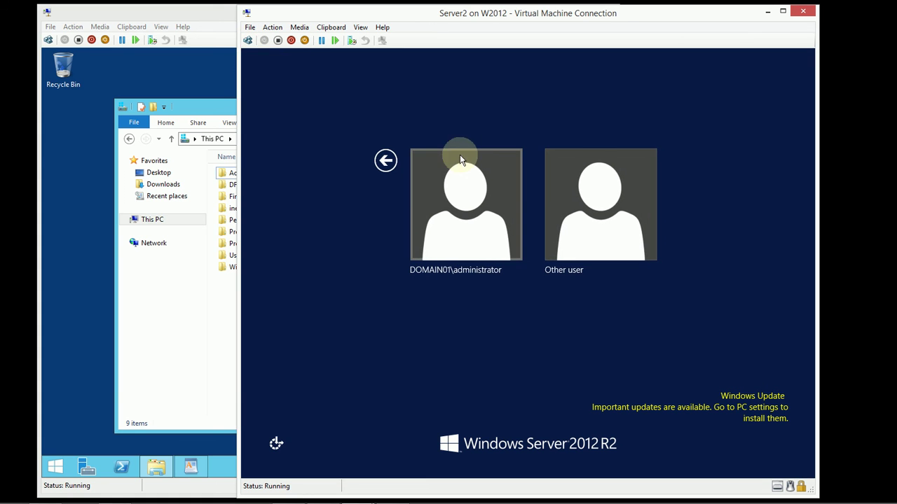
click(595, 190)
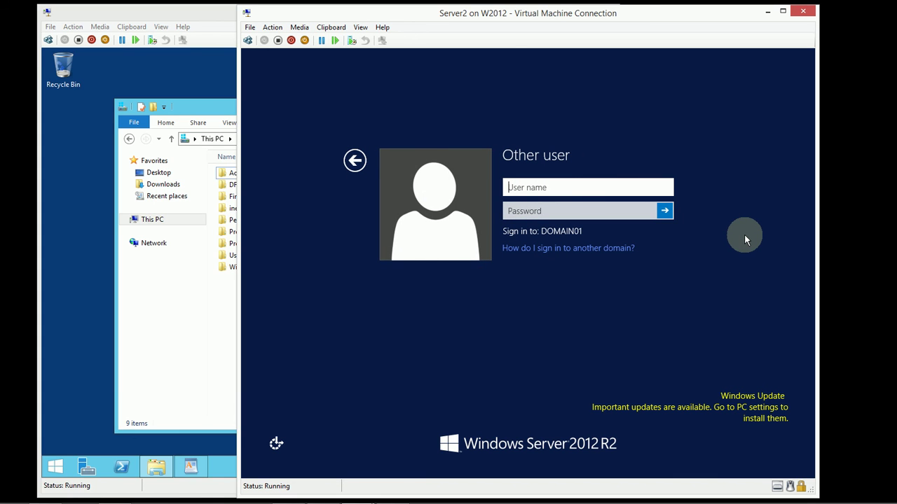
text(bob)
key(Return)
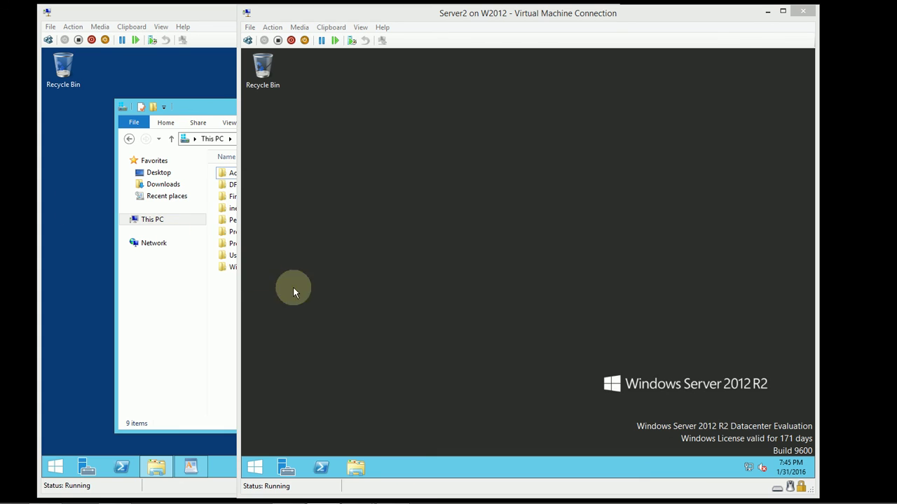
Browse to \\server1\accountingfiles in a new File Explorer window.
click(355, 468)
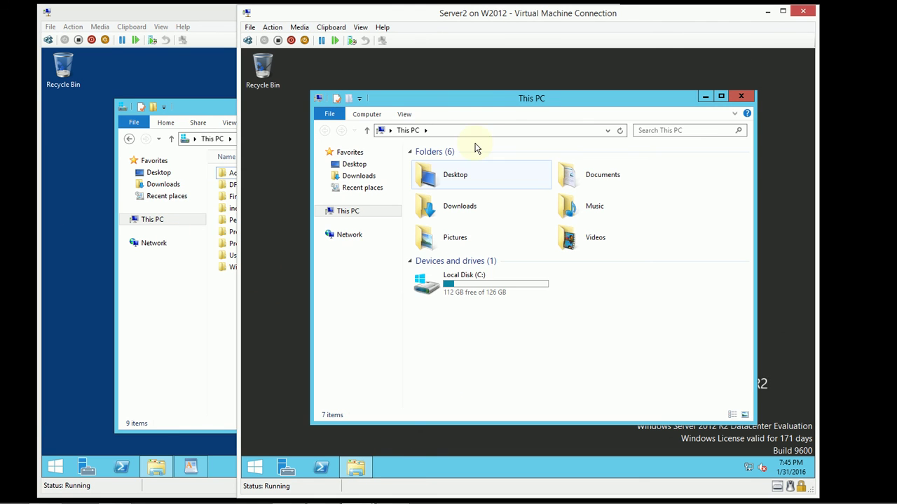
click(474, 133)
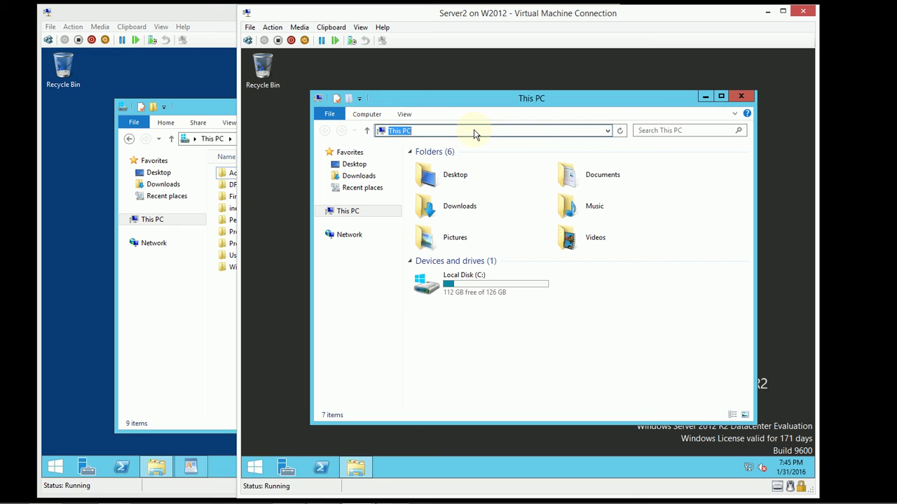
text(\\server1\account)
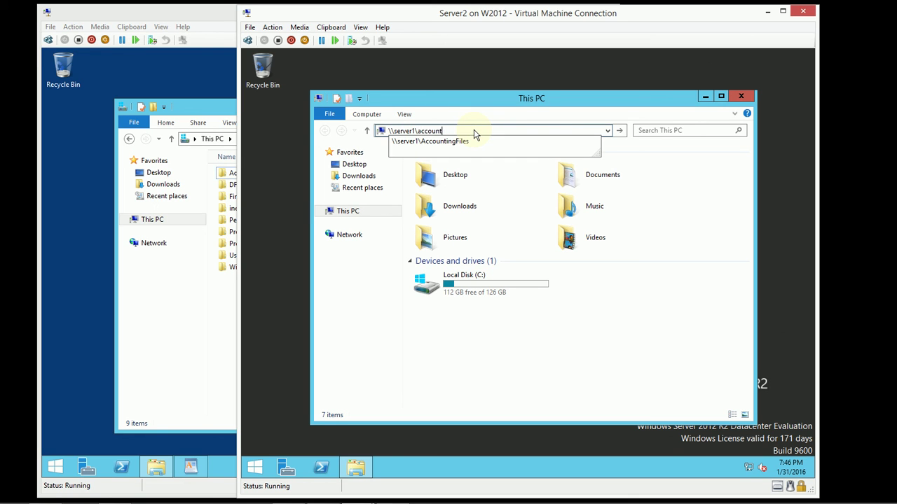
text(ingfiles)
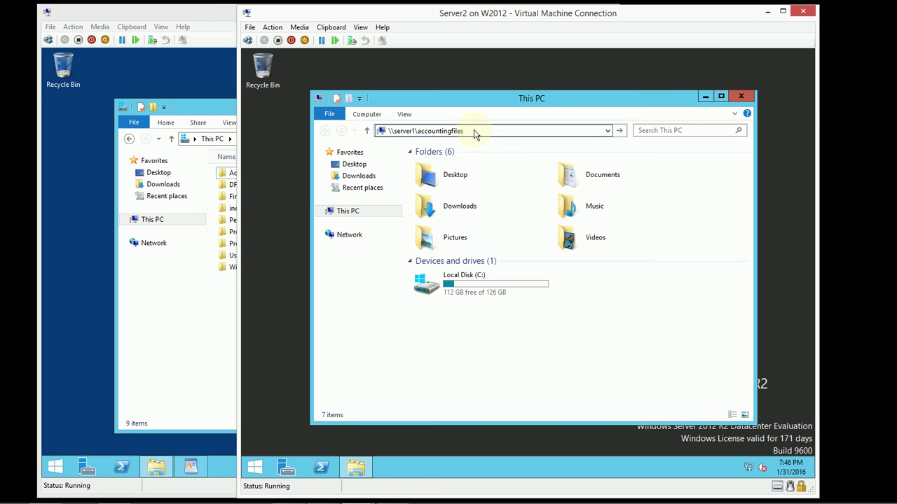
key(Return)
Create a new text document in the share, named after the test user.
click(526, 243)
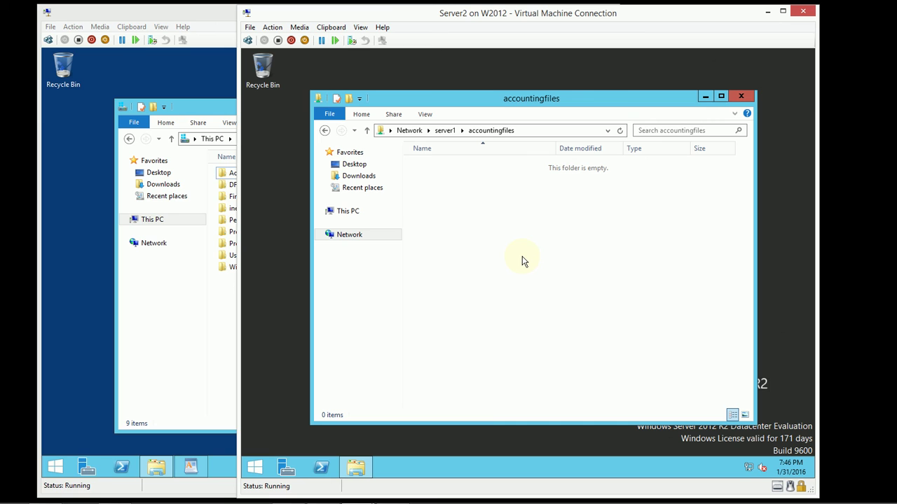
right_click(522, 261)
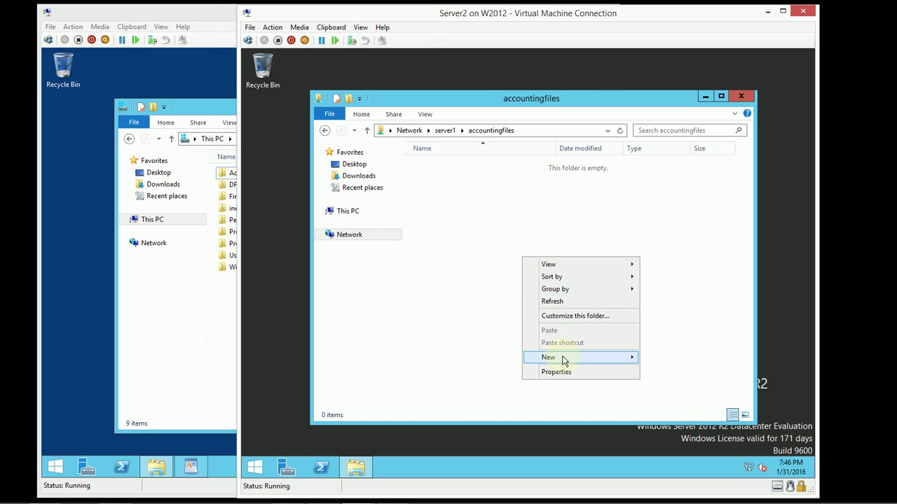
mouse_move(569, 361)
click(678, 421)
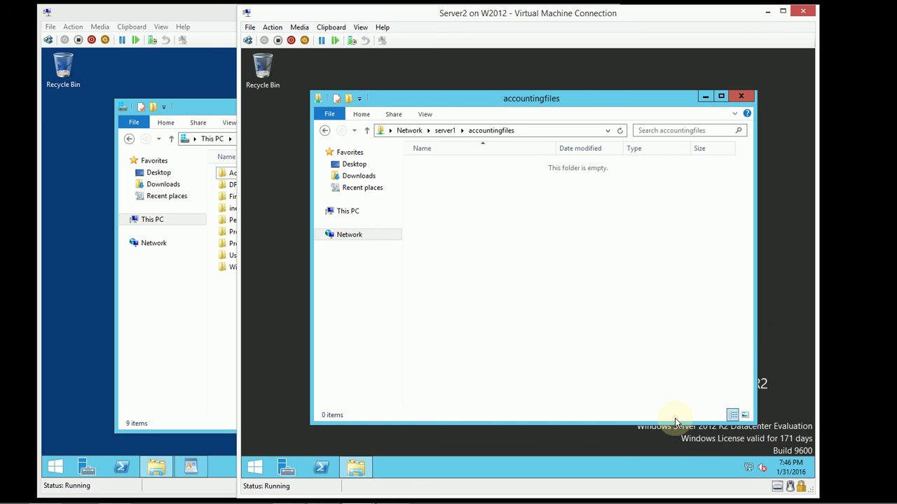
text(bob)
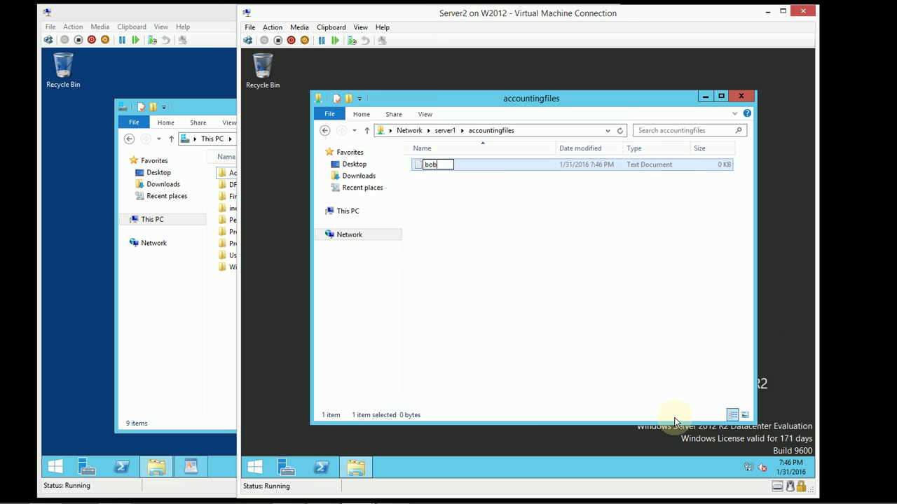
key(Return)
Inspect the new file's permissions for Accounting Files, the user and Administrators, then select Server1's Accounting Files folder.
right_click(429, 171)
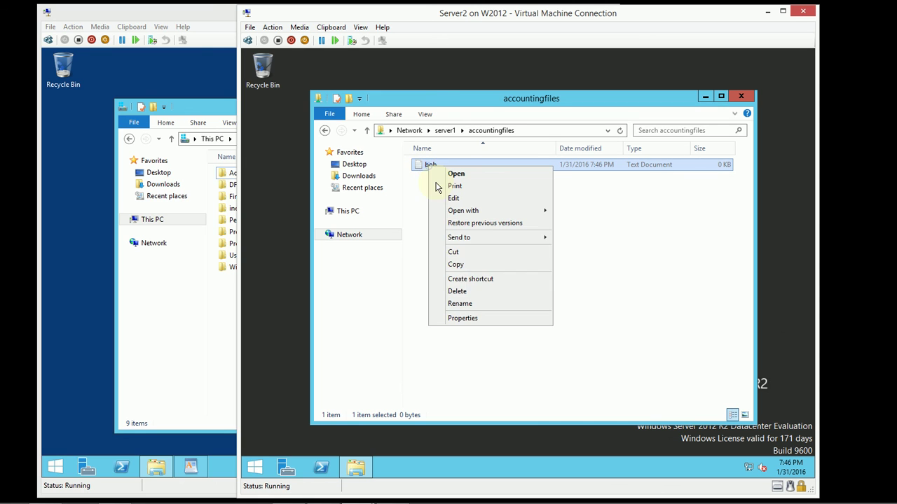
click(471, 321)
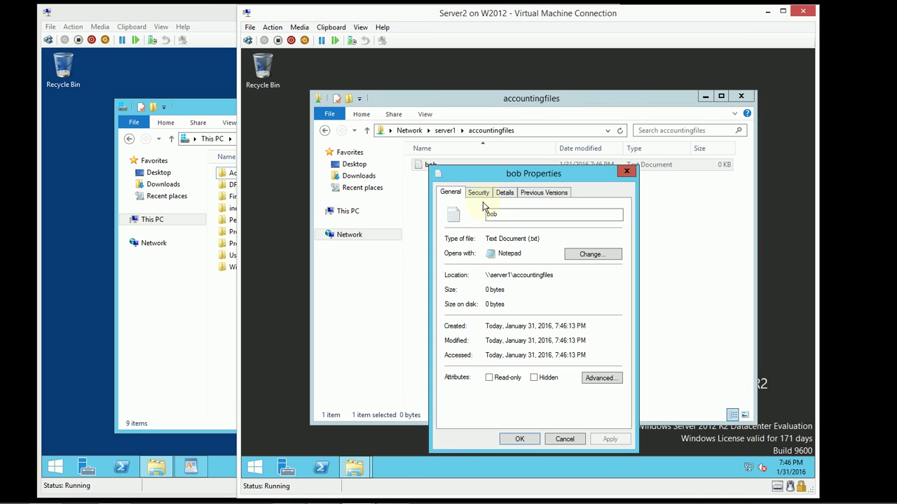
click(478, 192)
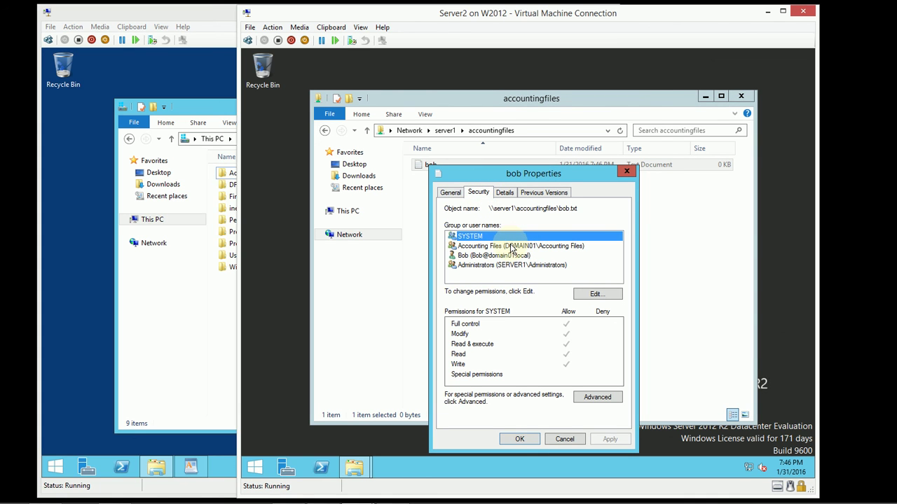
click(512, 246)
click(508, 255)
click(504, 267)
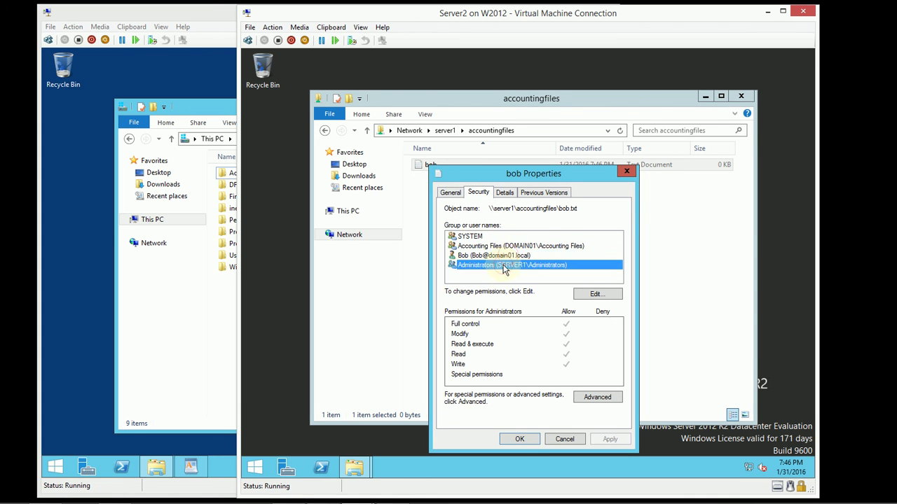
click(493, 247)
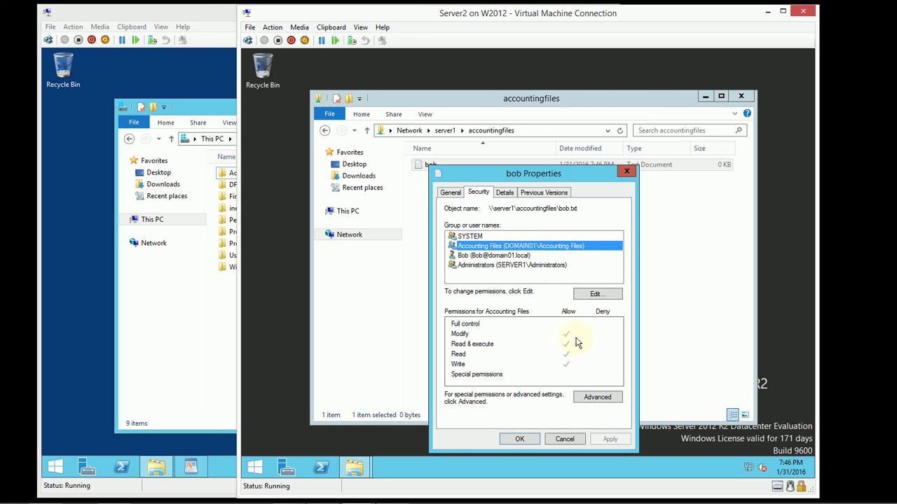
click(512, 266)
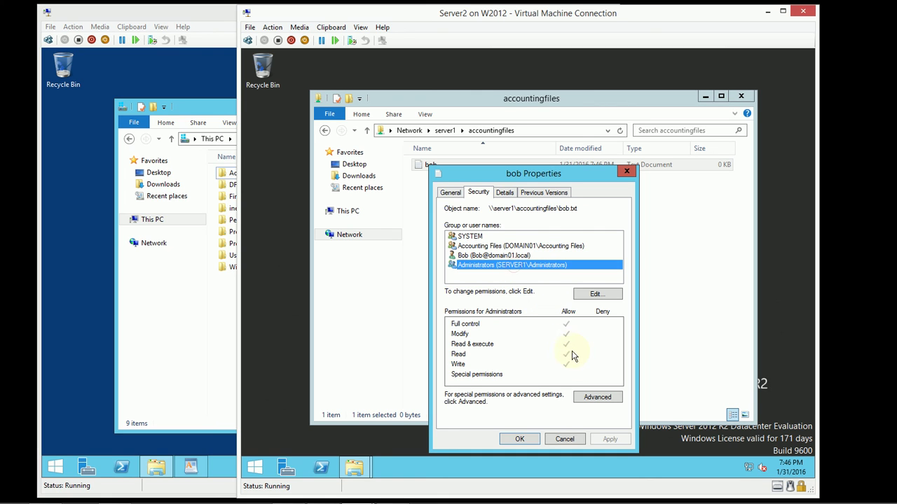
click(518, 255)
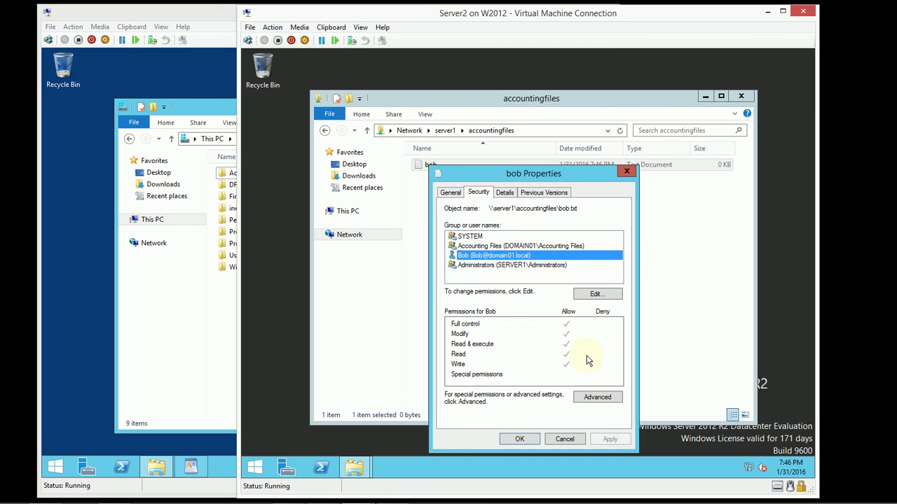
click(234, 267)
click(252, 173)
View the Accounting Files folder's Security entries on Server1, then return to the file's properties on Server2.
right_click(254, 173)
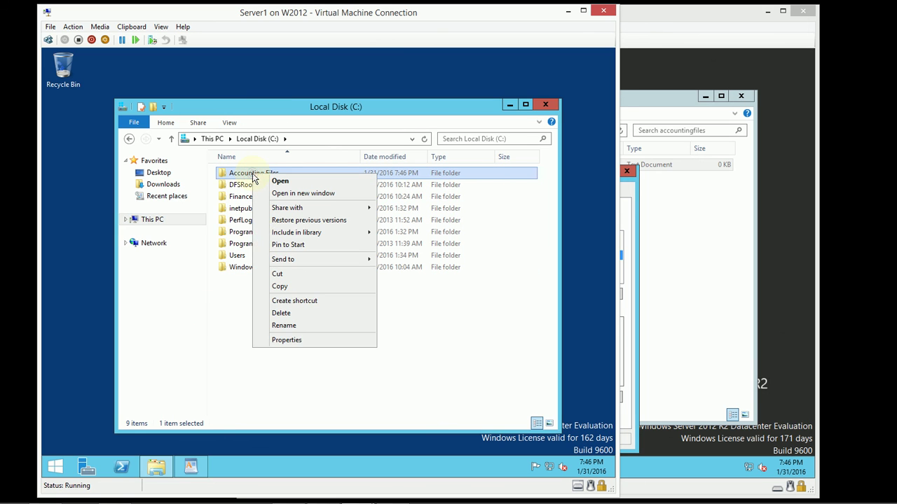
click(283, 341)
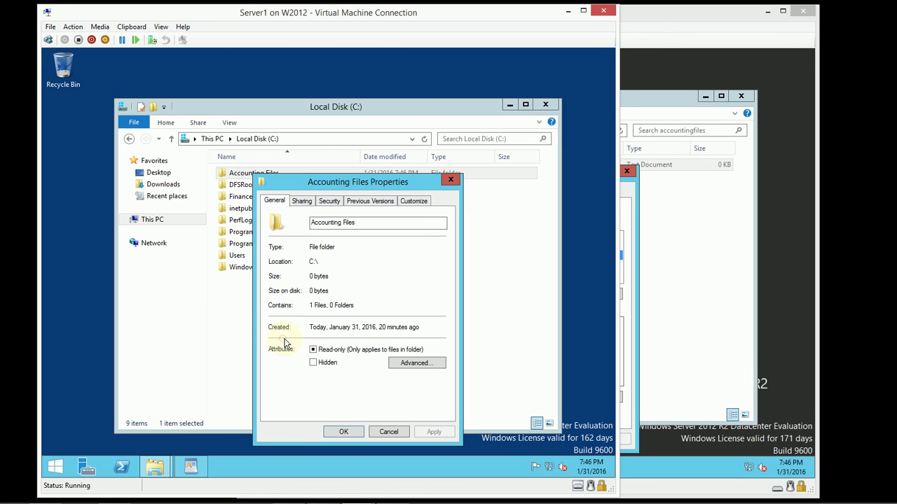
click(326, 201)
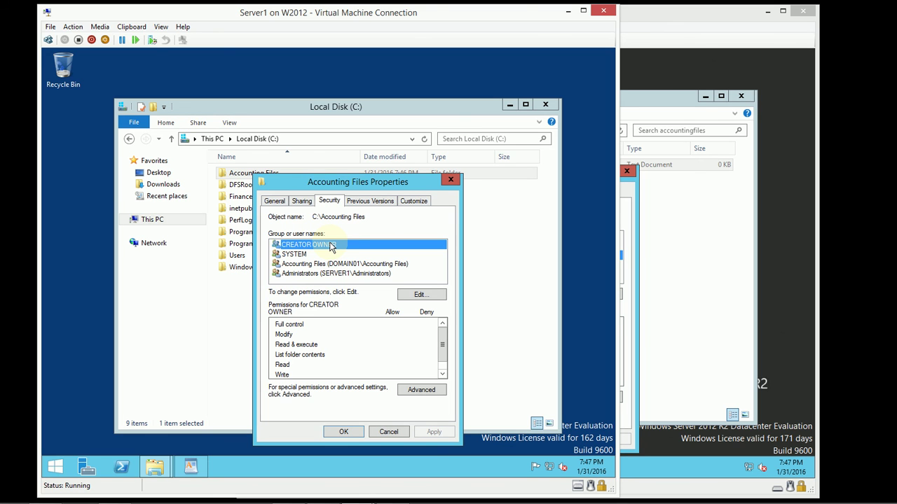
click(638, 225)
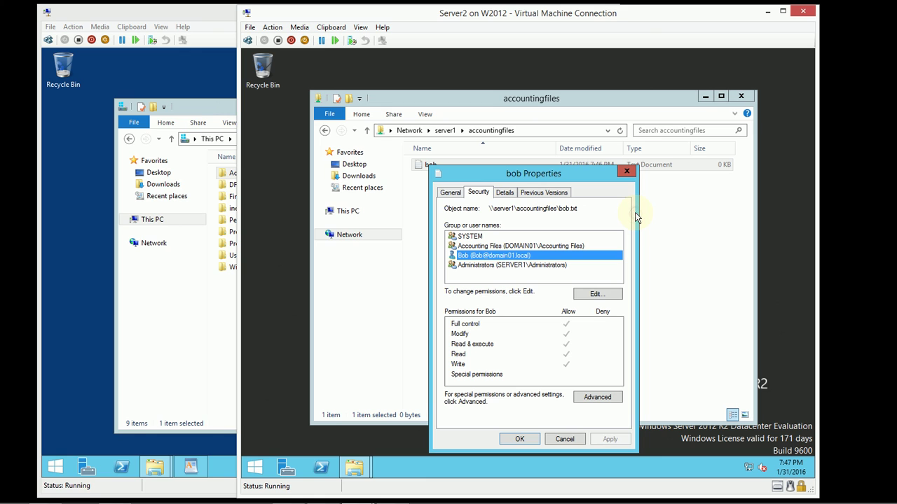